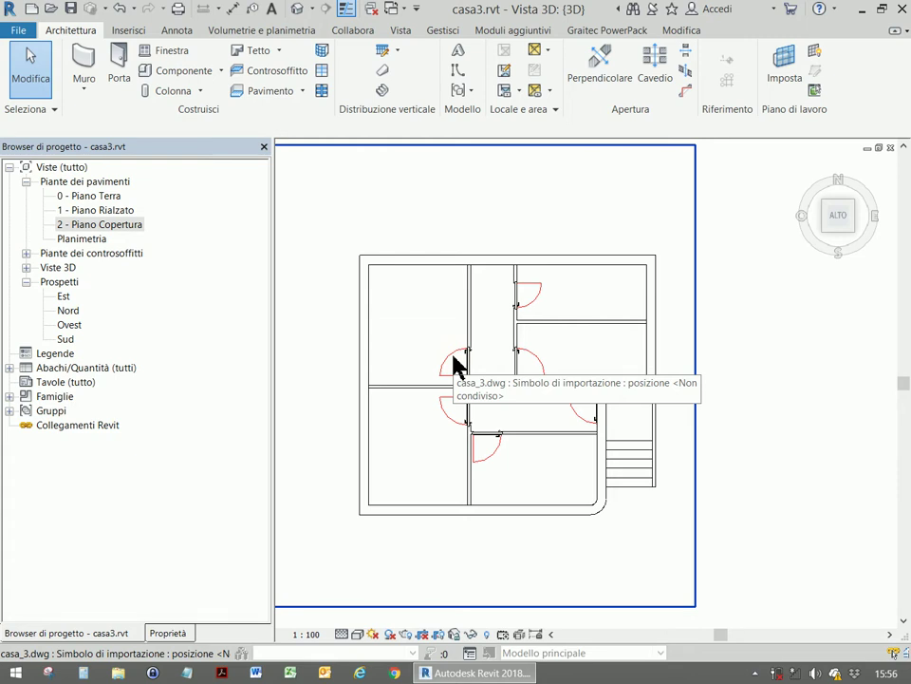
Step: Switch the house to an isometric ViewCube view, orbit it, and select the front-right wall
scroll(432, 285, up, 3)
scroll(451, 323, up, 1)
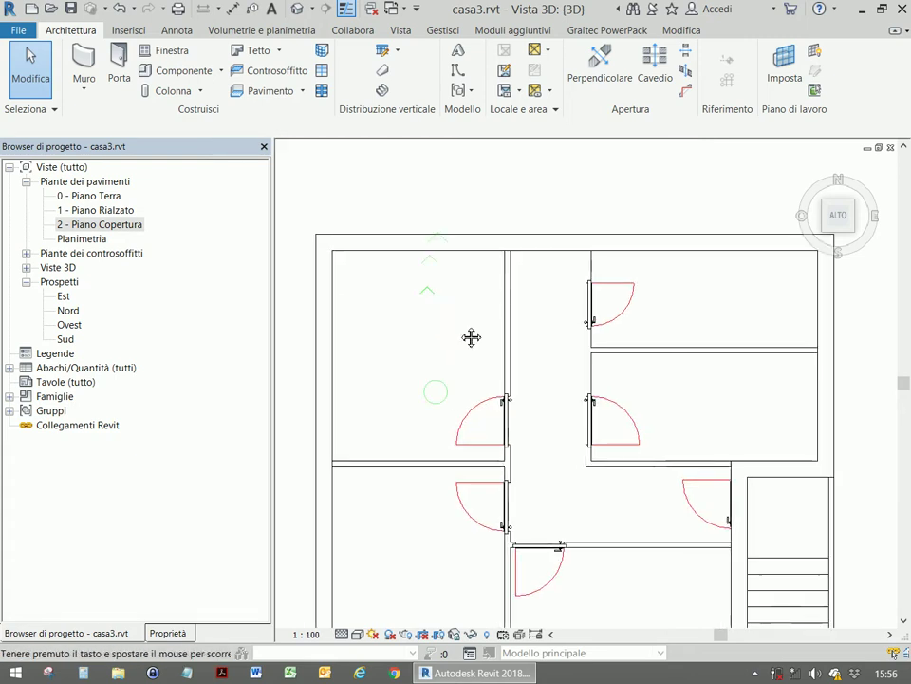
scroll(472, 337, down, 3)
middle_drag(472, 309, 462, 336)
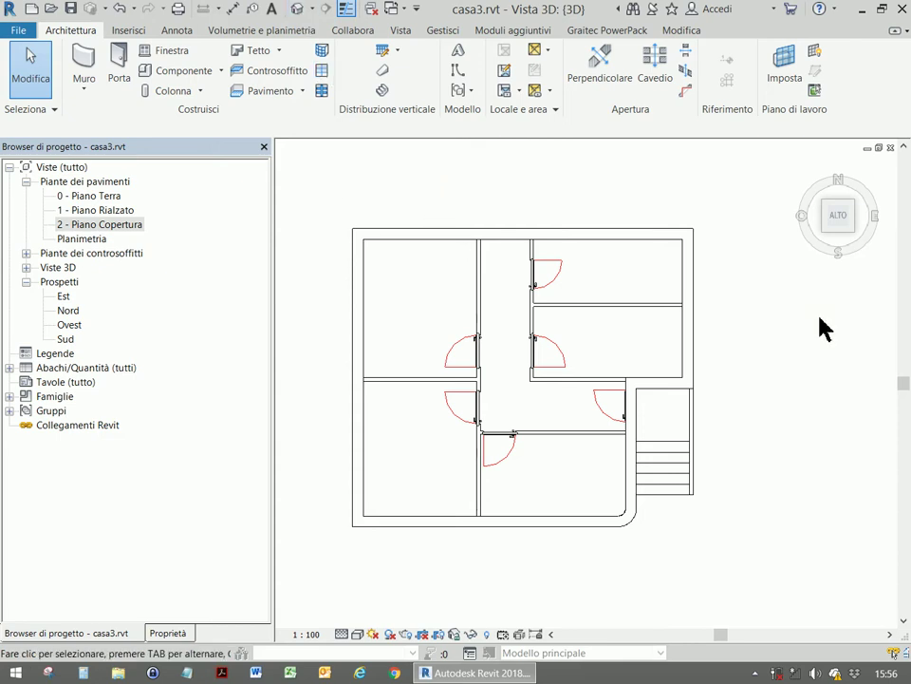
click(803, 180)
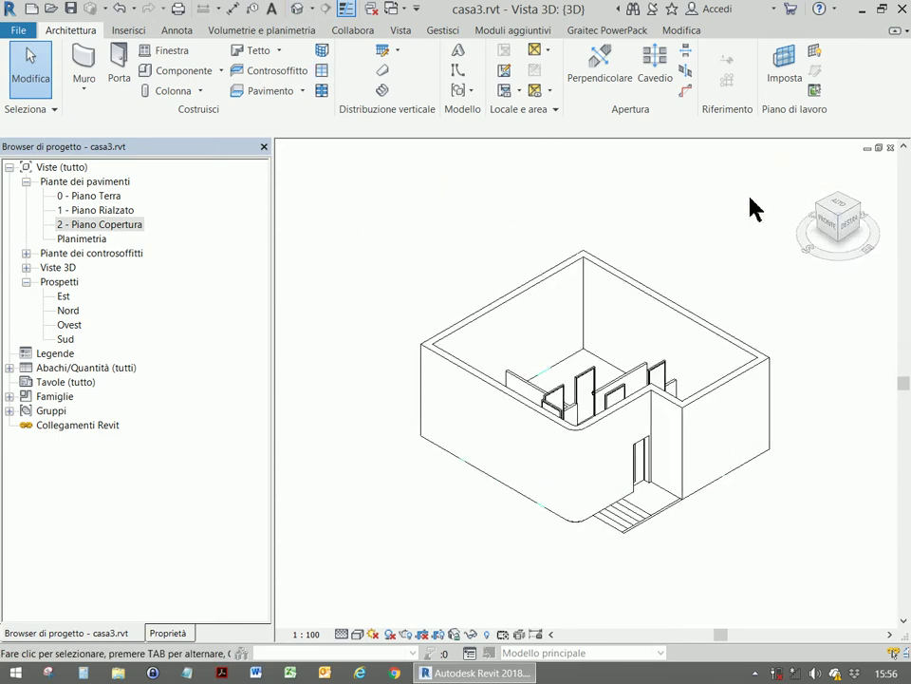
mouse_move(839, 513)
shift+middle_down()
mouse_move(572, 510)
mouse_move(621, 511)
mouse_move(629, 523)
mouse_move(653, 460)
shift+middle_up()
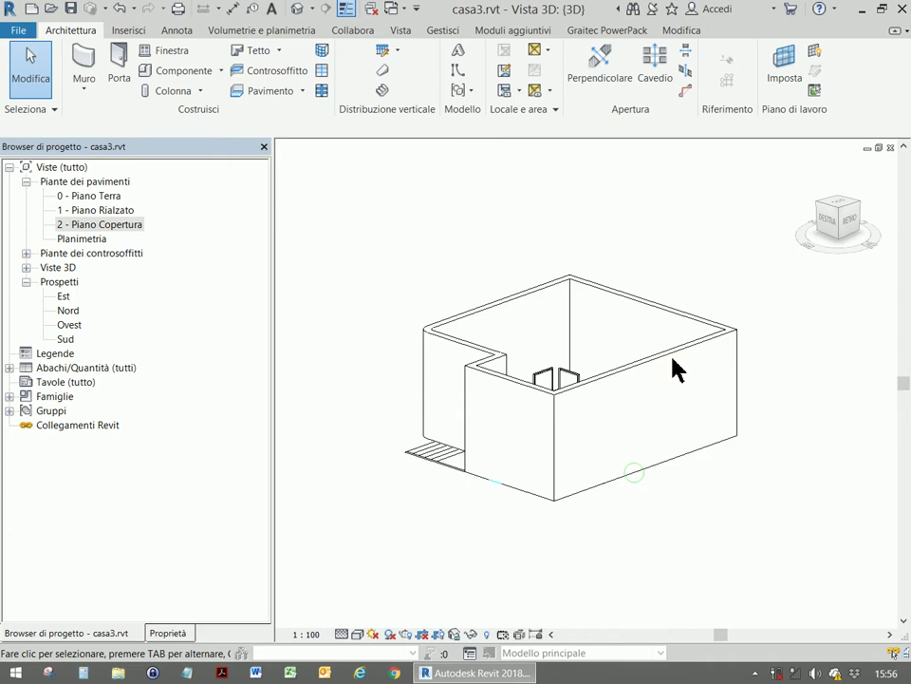
click(676, 354)
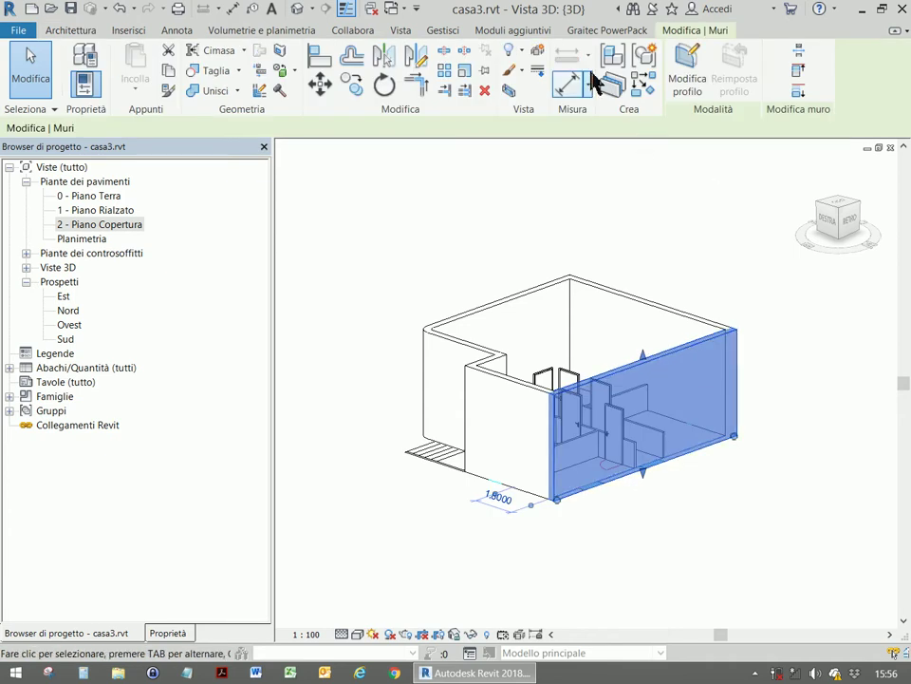
click(537, 54)
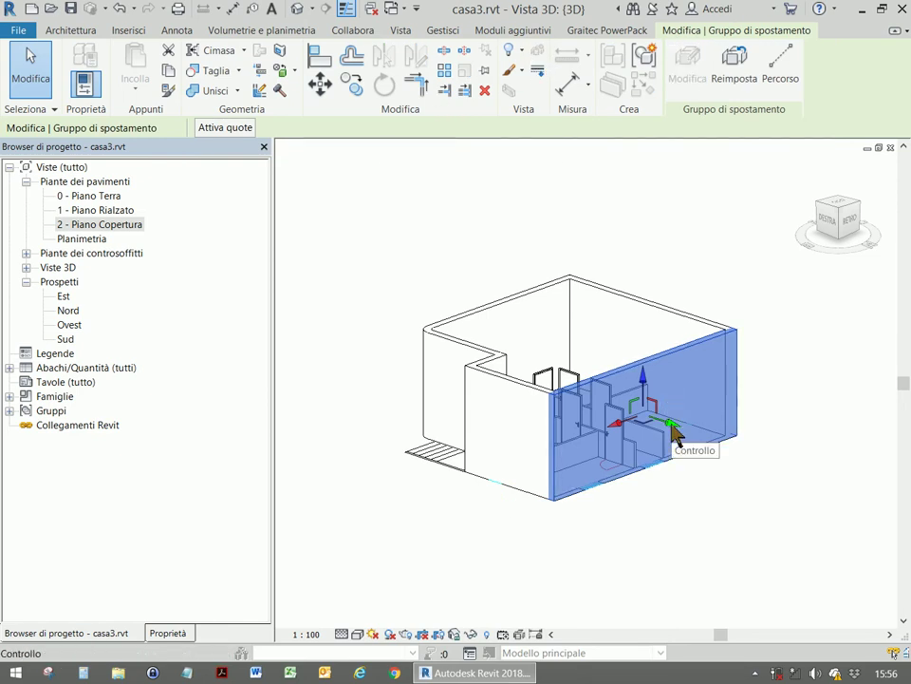
drag(674, 427, 824, 475)
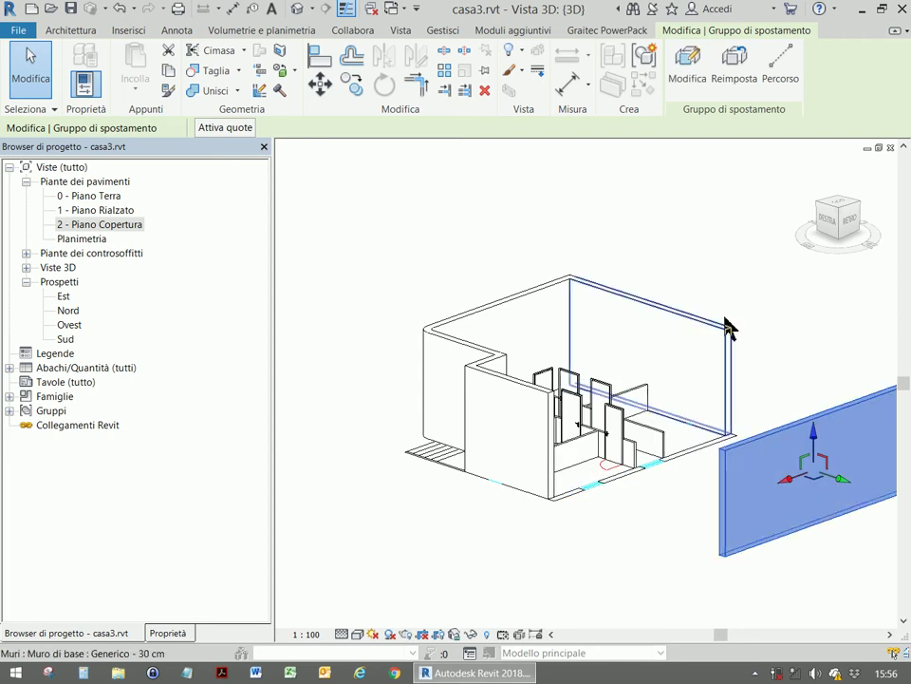
mouse_move(757, 320)
middle_down()
mouse_move(692, 319)
mouse_move(676, 307)
middle_up()
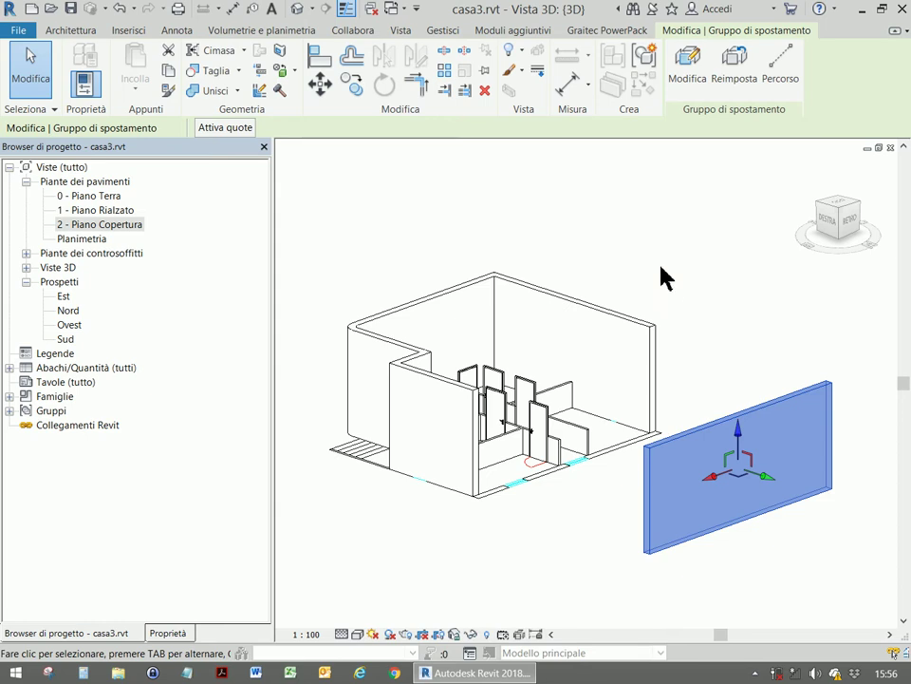
click(120, 8)
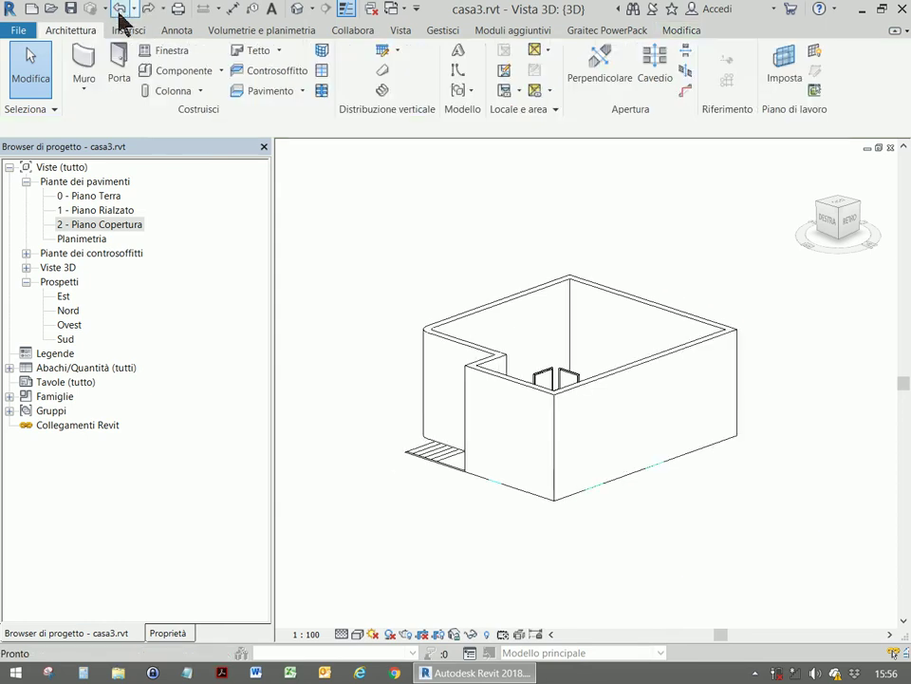
Step: Open the 1 - Piano Rialzato floor plan and recenter it in the view
click(163, 53)
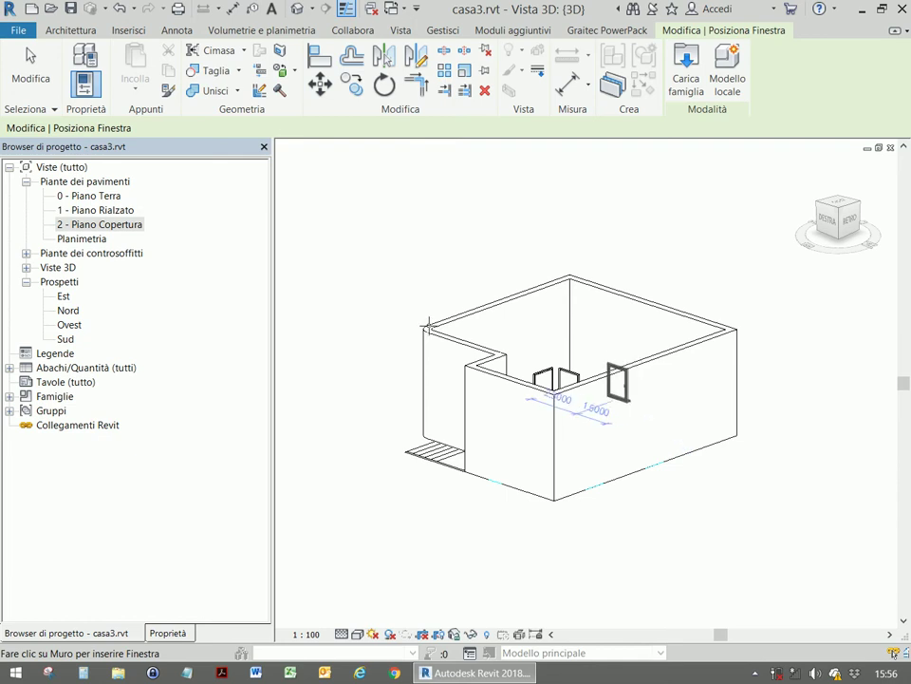
double_click(110, 197)
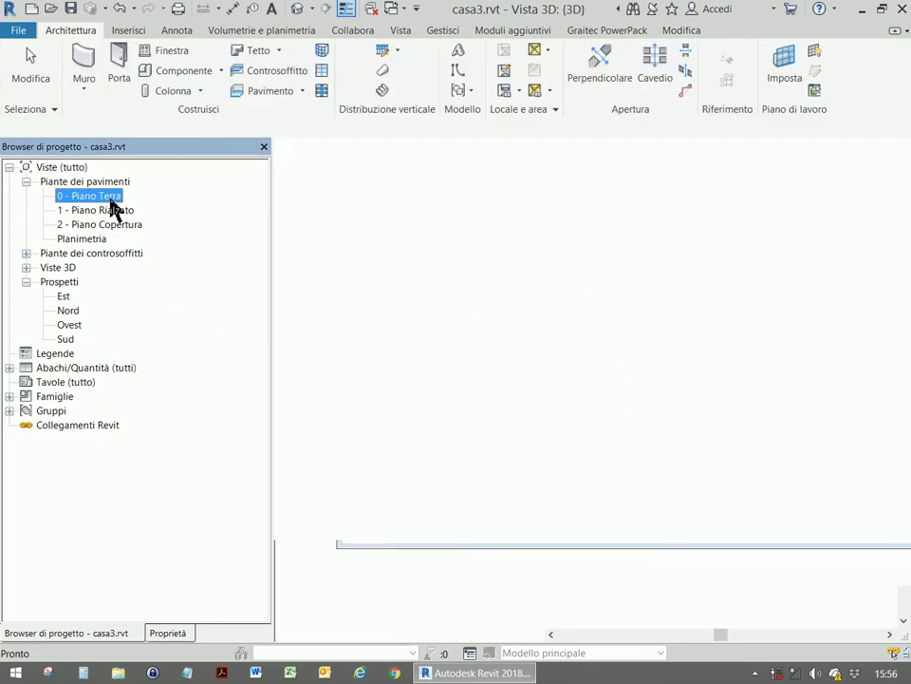
double_click(112, 211)
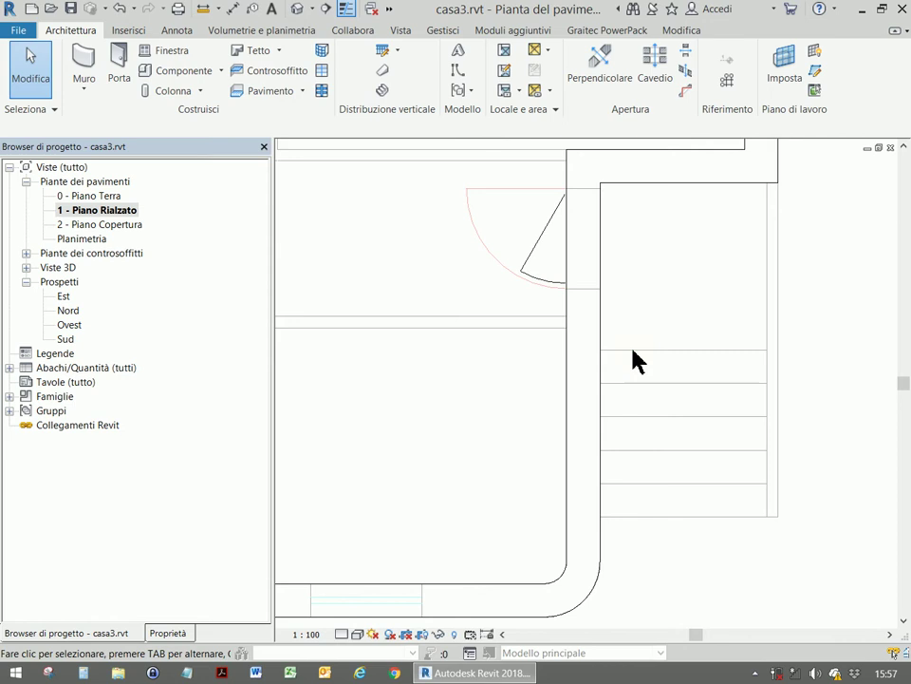
scroll(632, 360, down, 2)
middle_drag(647, 331, 617, 513)
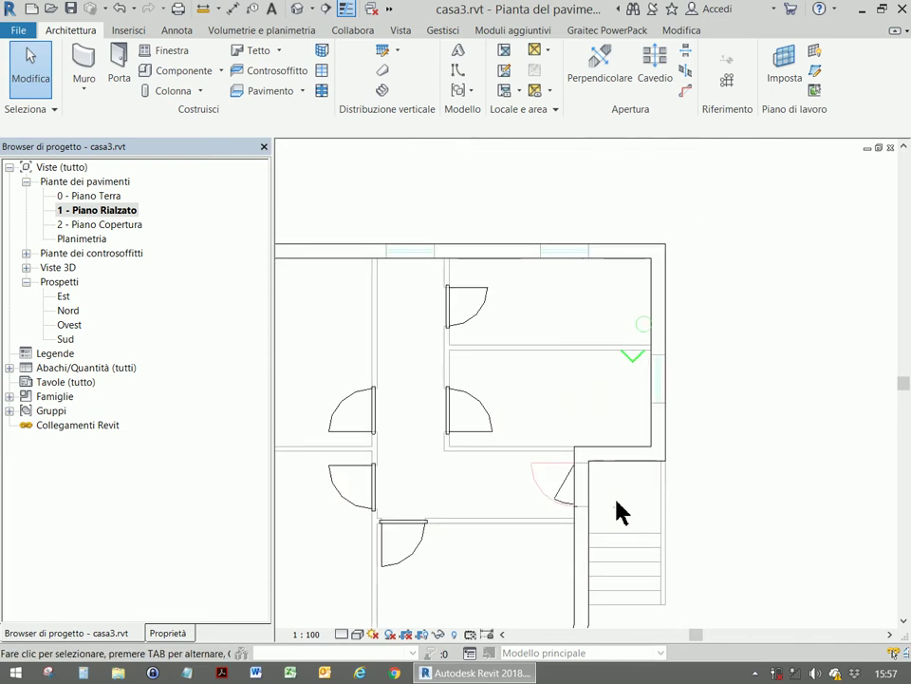
Step: Place a 90x120 cm window in the right exterior wall and return to the 3D view
click(162, 52)
click(670, 378)
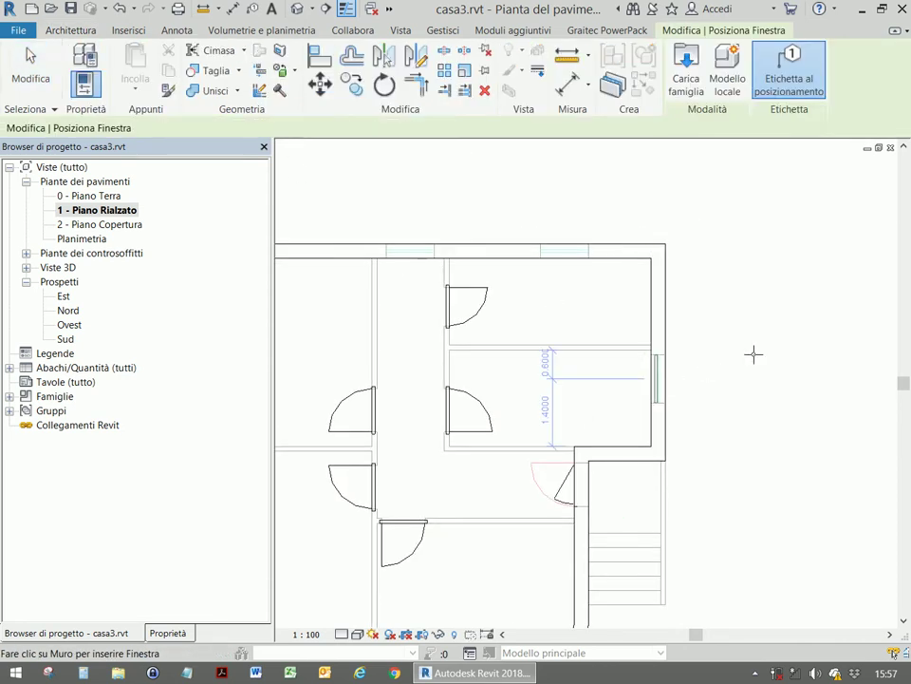
click(298, 8)
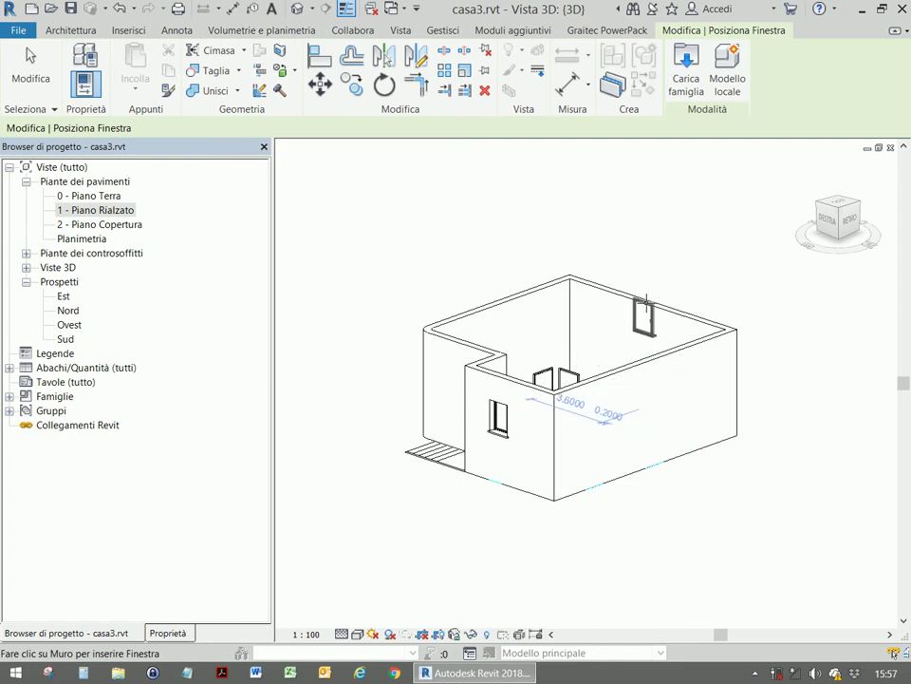
key(Escape)
mouse_move(680, 336)
shift+middle_down()
mouse_move(651, 429)
mouse_move(665, 423)
mouse_move(712, 483)
mouse_move(471, 467)
mouse_move(459, 444)
mouse_move(498, 440)
mouse_move(566, 455)
shift+middle_up()
scroll(785, 452, up, 2)
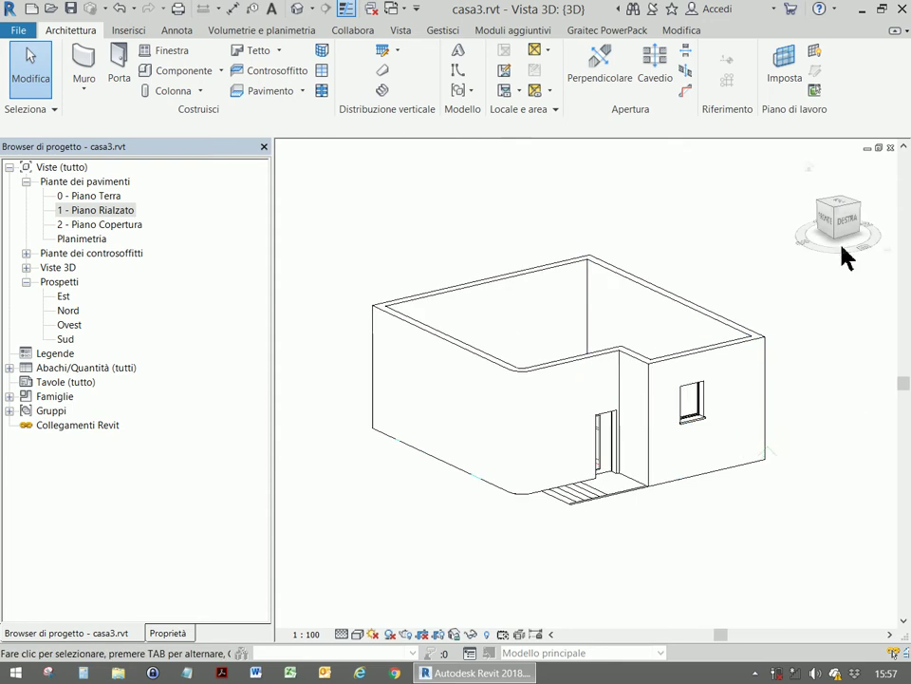
Step: Explode the right exterior wall outward with Sposta elementi, Spostamento X 4.4956
click(705, 359)
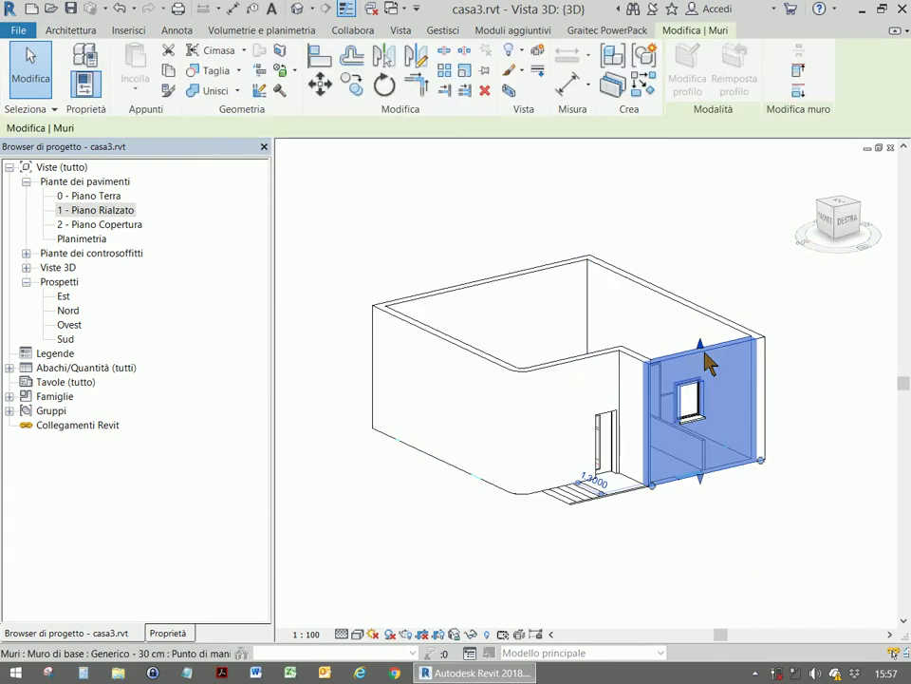
click(538, 59)
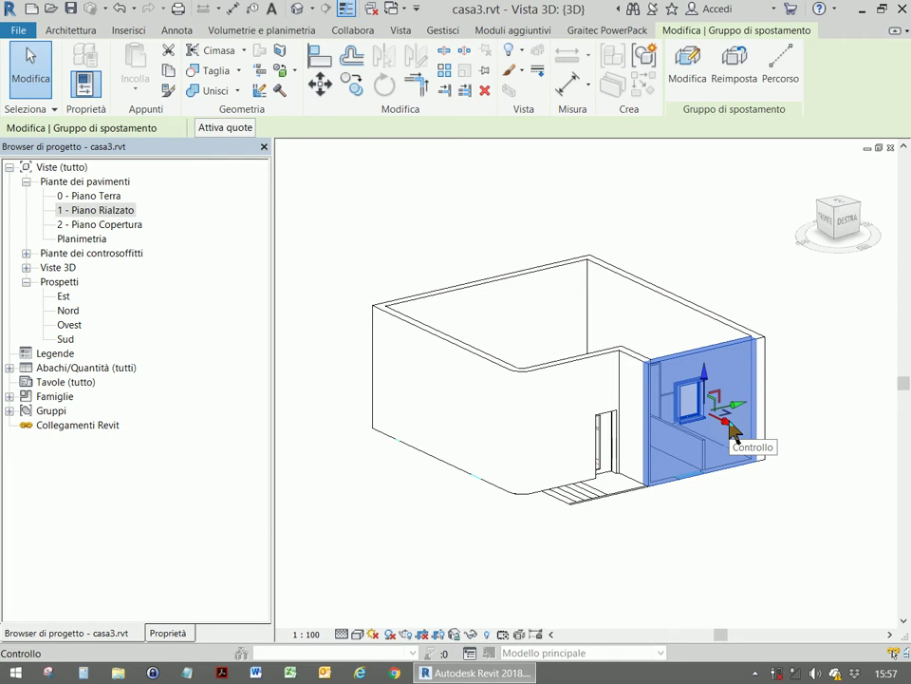
click(169, 633)
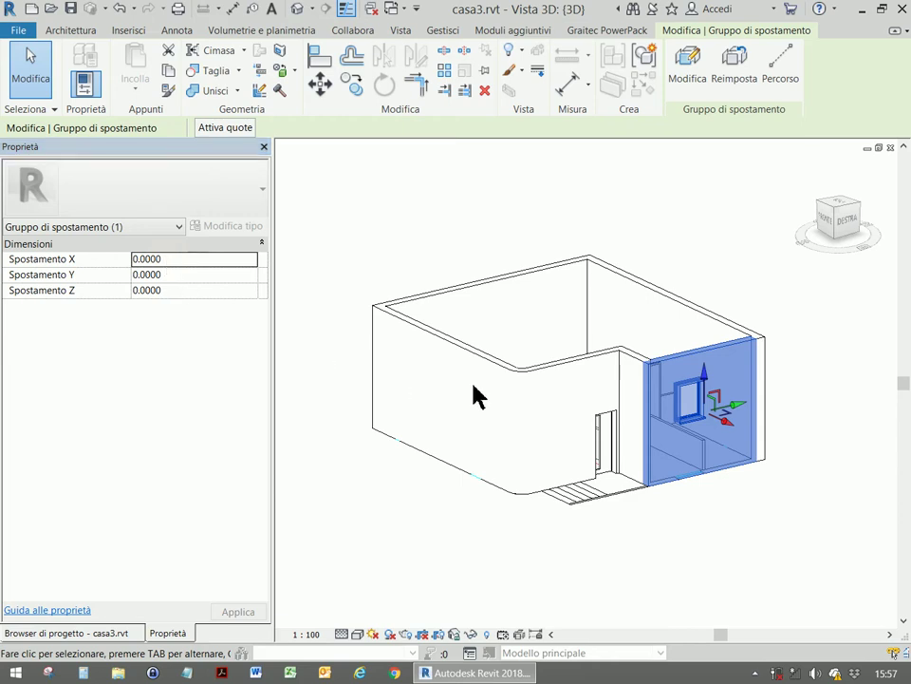
mouse_move(730, 427)
mouse_down()
mouse_move(809, 462)
mouse_move(813, 478)
mouse_up()
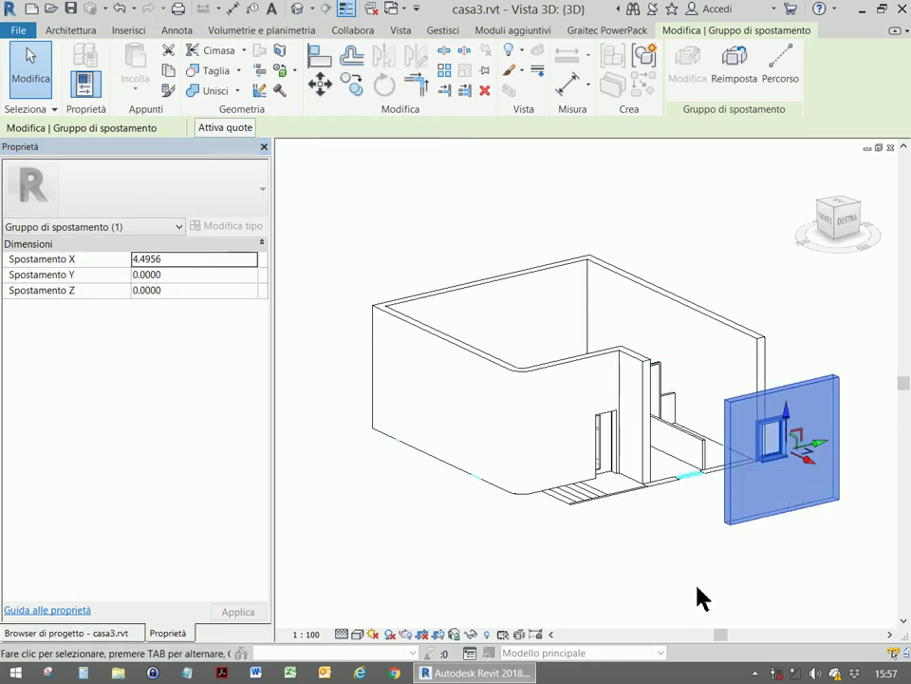
click(698, 596)
click(772, 452)
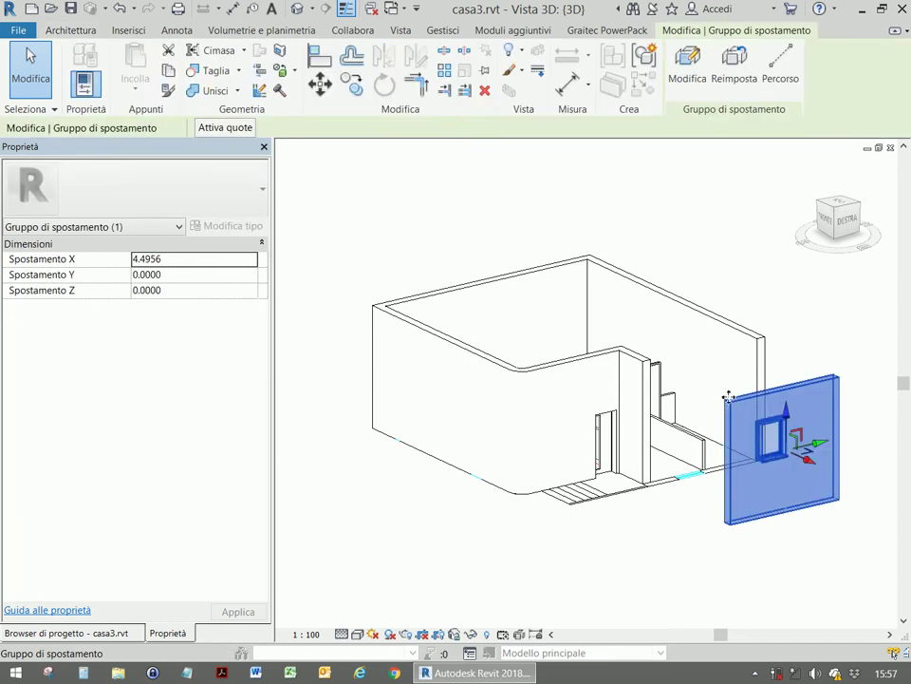
click(800, 287)
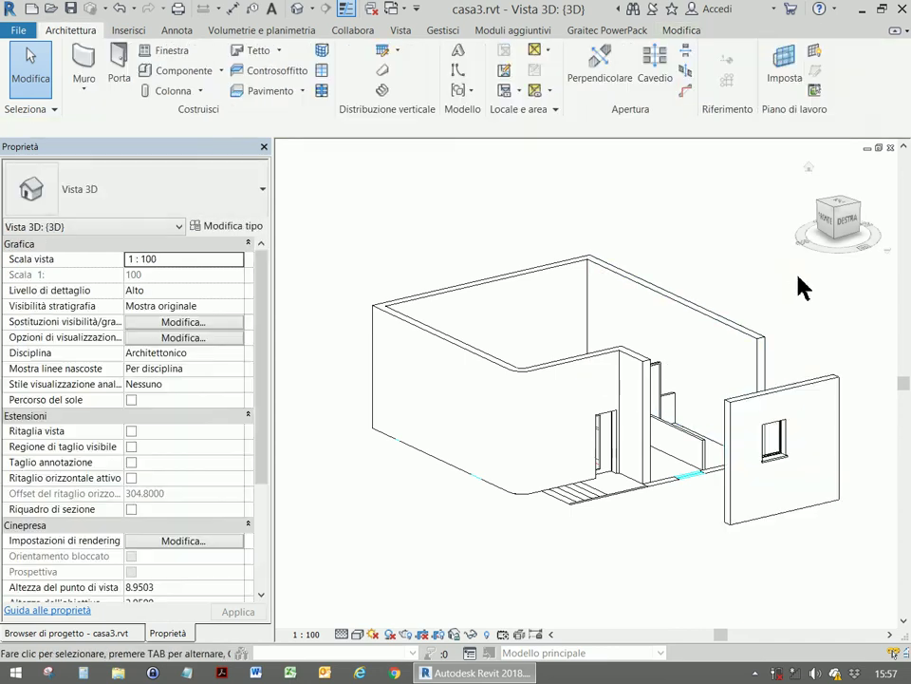
Step: Tab-select the window and displace it 3.0773 along X out of the exploded wall
click(787, 452)
click(771, 313)
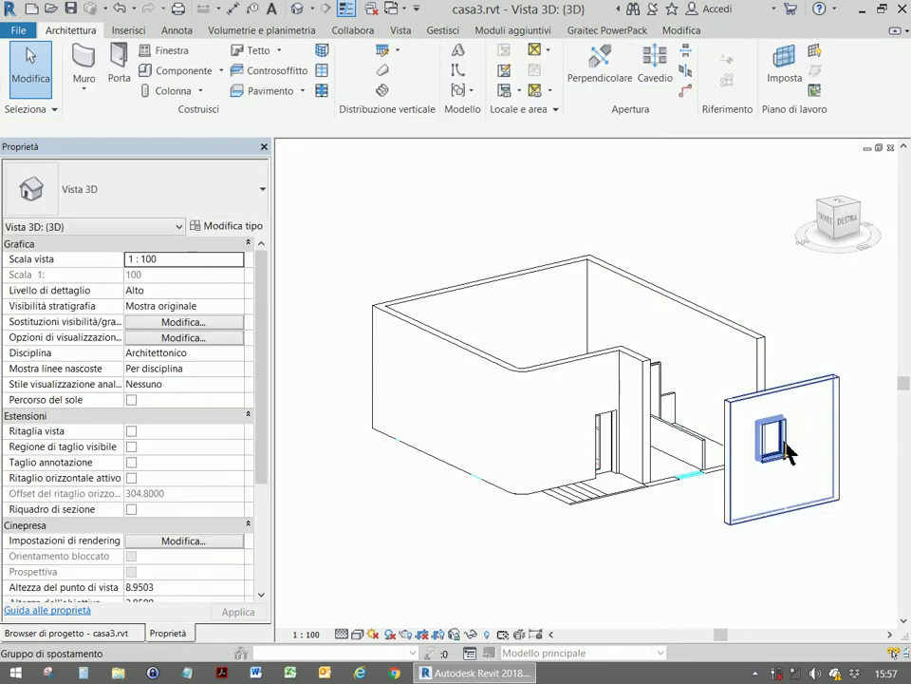
key(Tab)
click(787, 454)
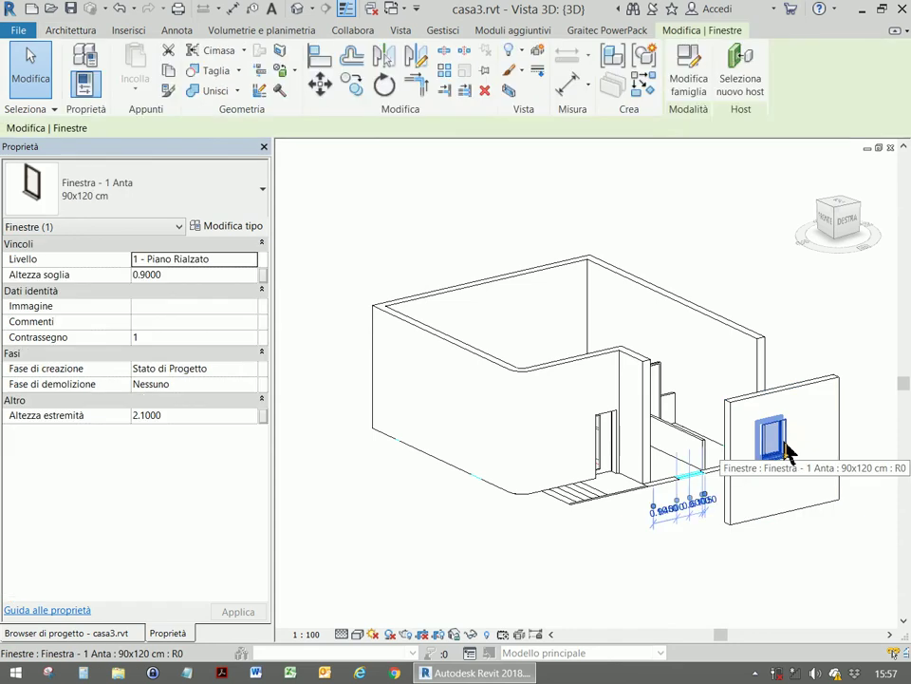
click(537, 53)
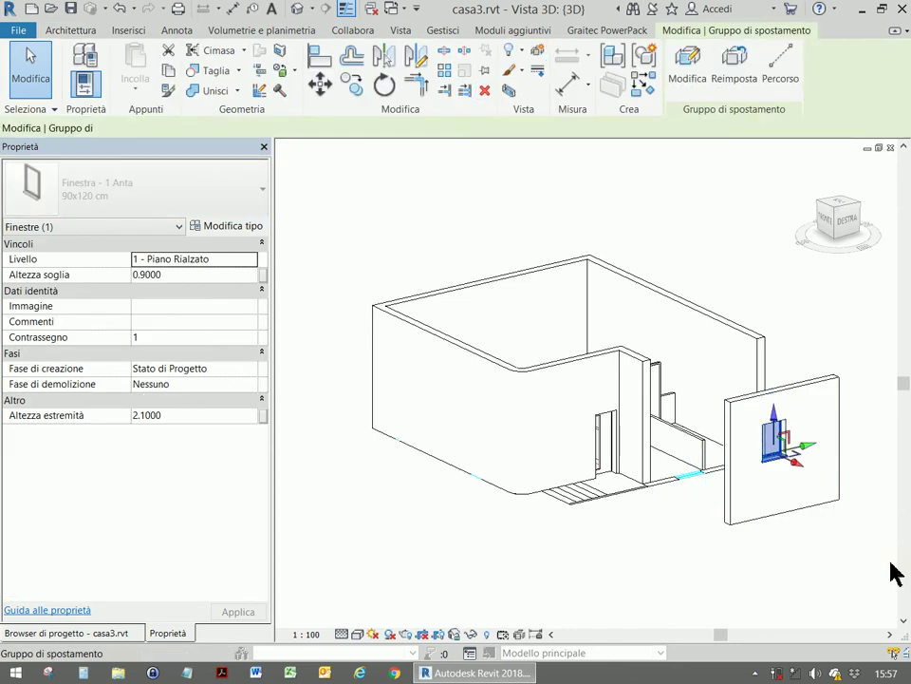
drag(797, 476, 849, 485)
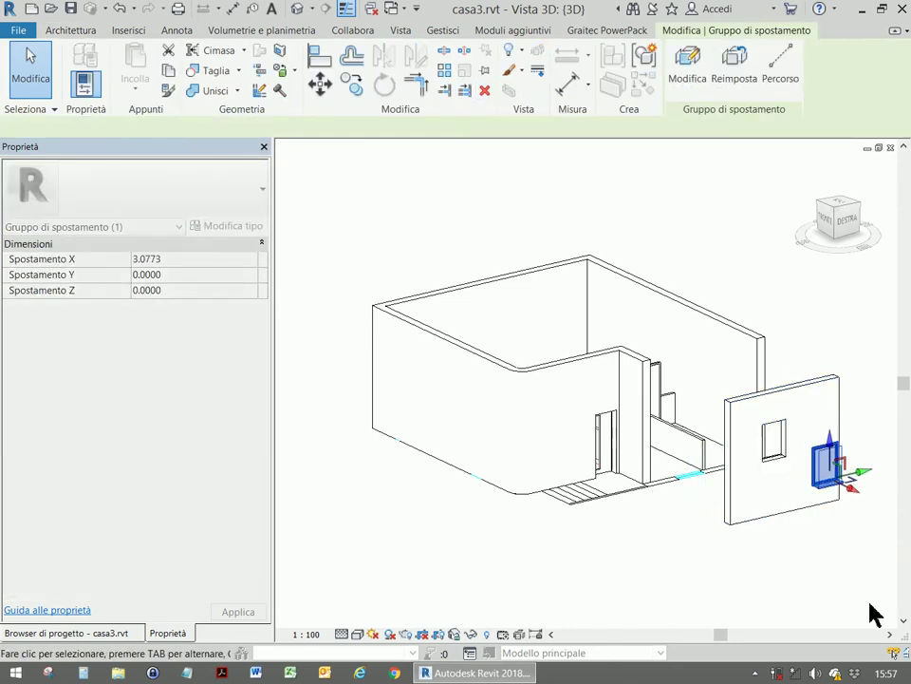
mouse_move(815, 561)
middle_down()
mouse_move(767, 570)
mouse_move(701, 559)
middle_up()
click(703, 559)
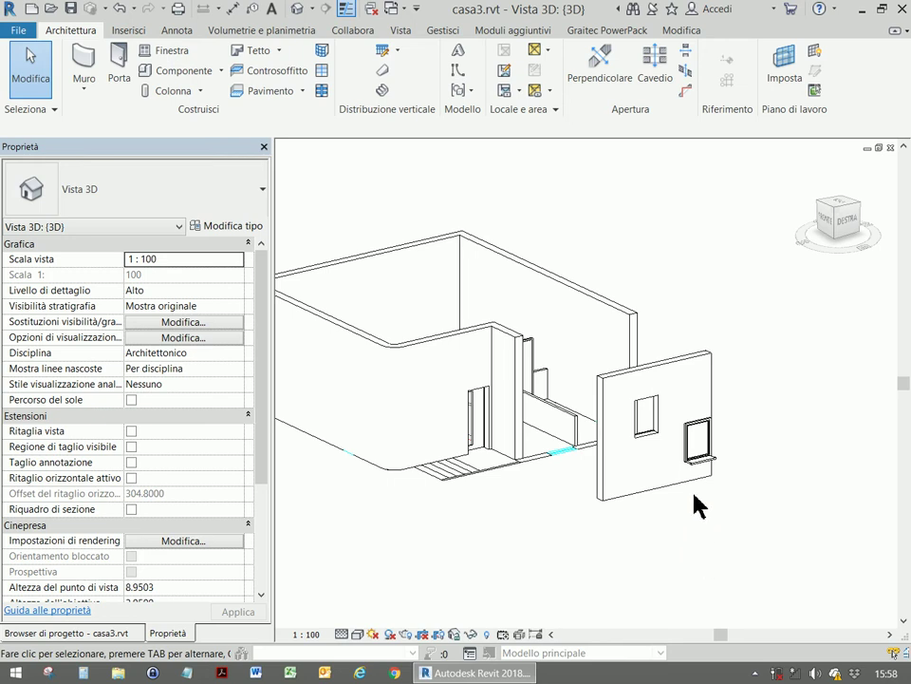
Step: Add displacement path lines at the displaced wall's bottom and top corners
click(700, 461)
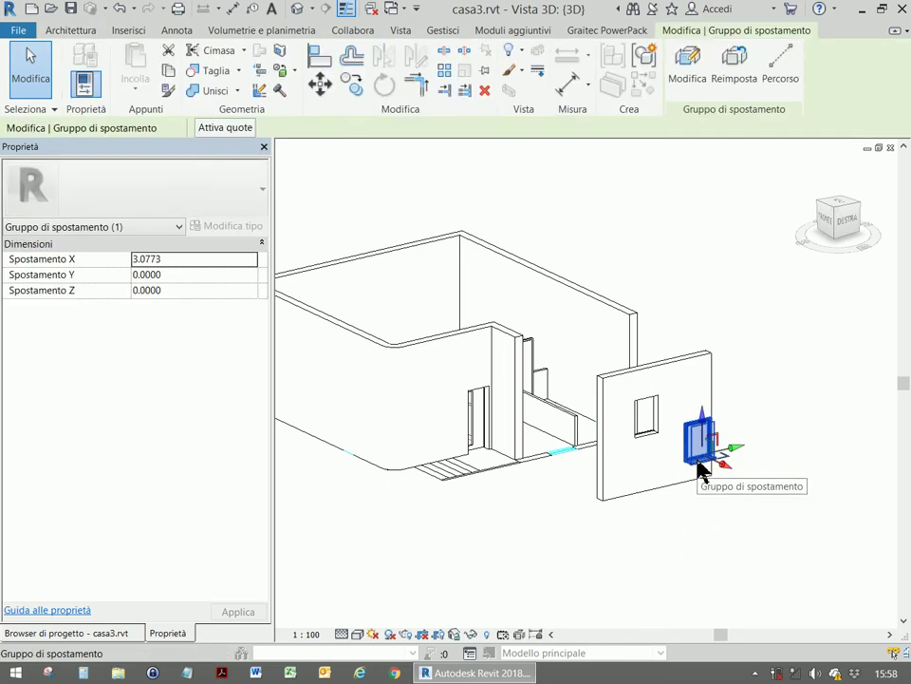
click(779, 73)
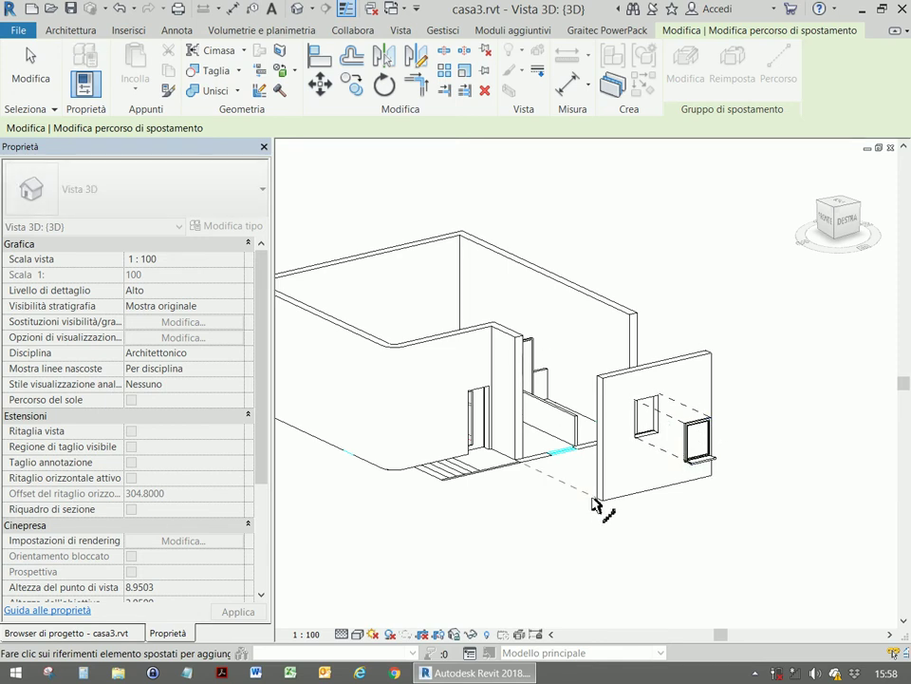
click(593, 502)
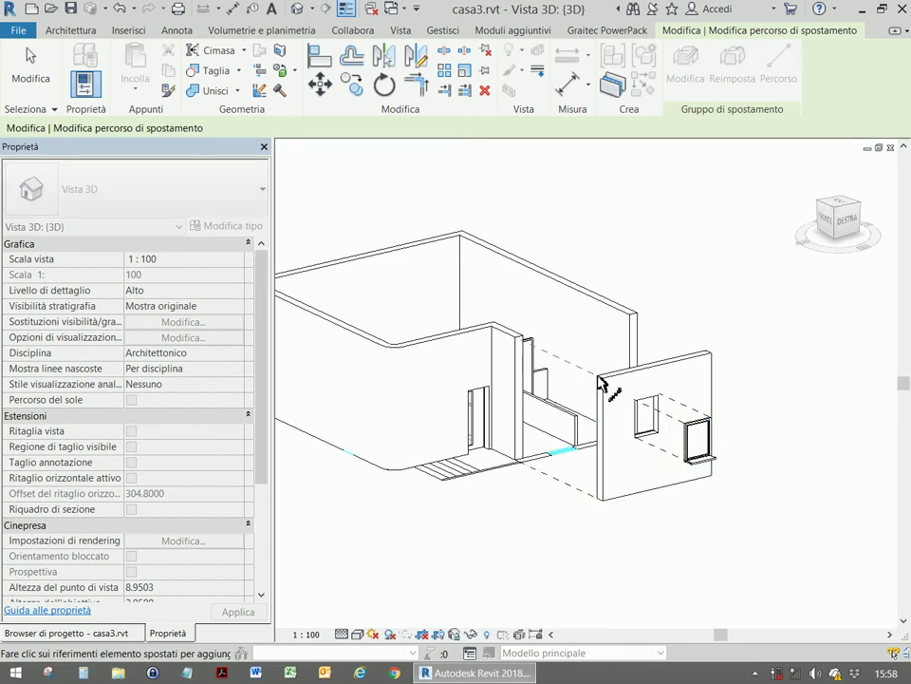
click(712, 353)
Step: Orbit around the house, cancel the path edit with Annulla, and show the Project Browser
mouse_move(830, 488)
shift+middle_down()
mouse_move(771, 483)
mouse_move(588, 503)
shift+middle_up()
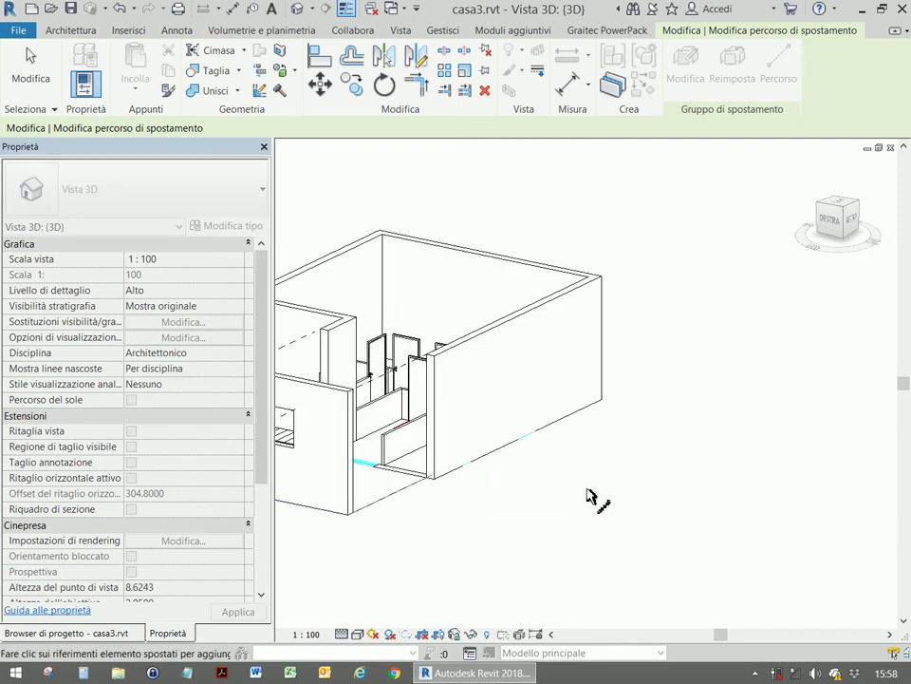
scroll(592, 498, down, 3)
mouse_move(604, 484)
shift+middle_down()
mouse_move(631, 499)
mouse_move(835, 522)
mouse_move(759, 529)
mouse_move(779, 509)
shift+middle_up()
right_click(663, 225)
click(709, 237)
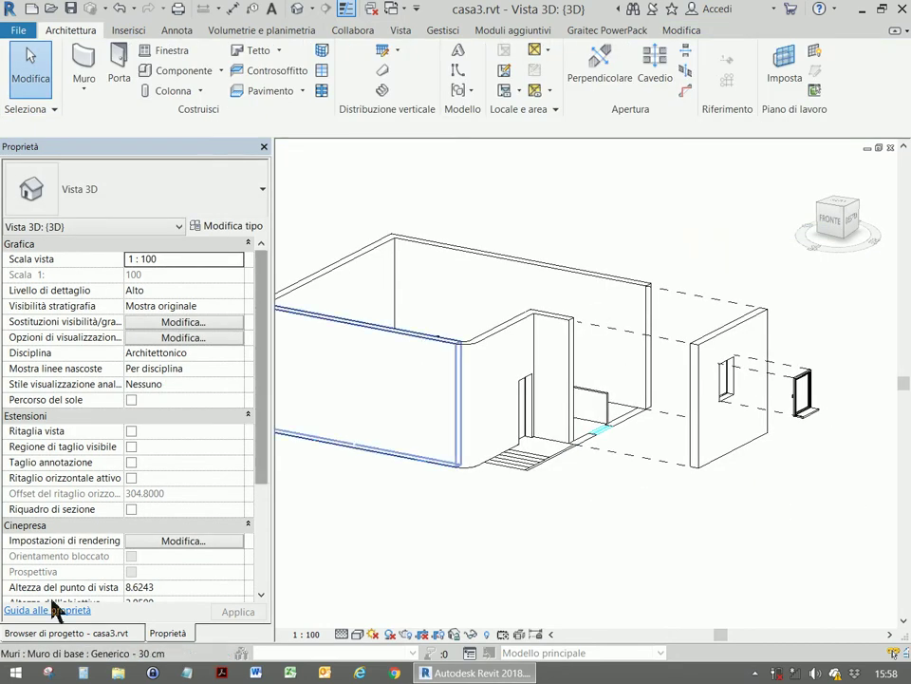
click(111, 634)
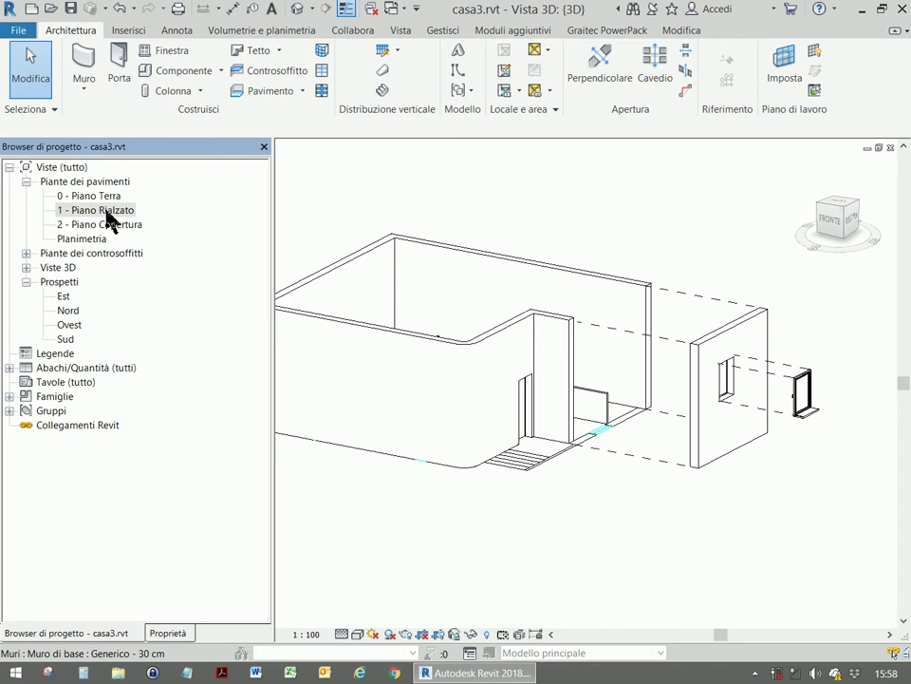
double_click(103, 209)
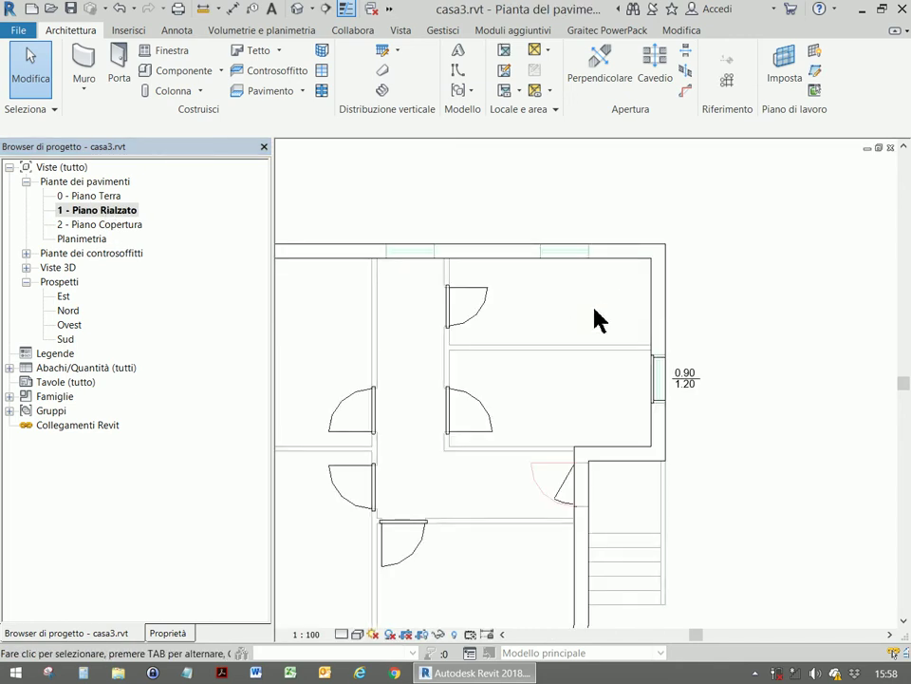
scroll(595, 320, down, 2)
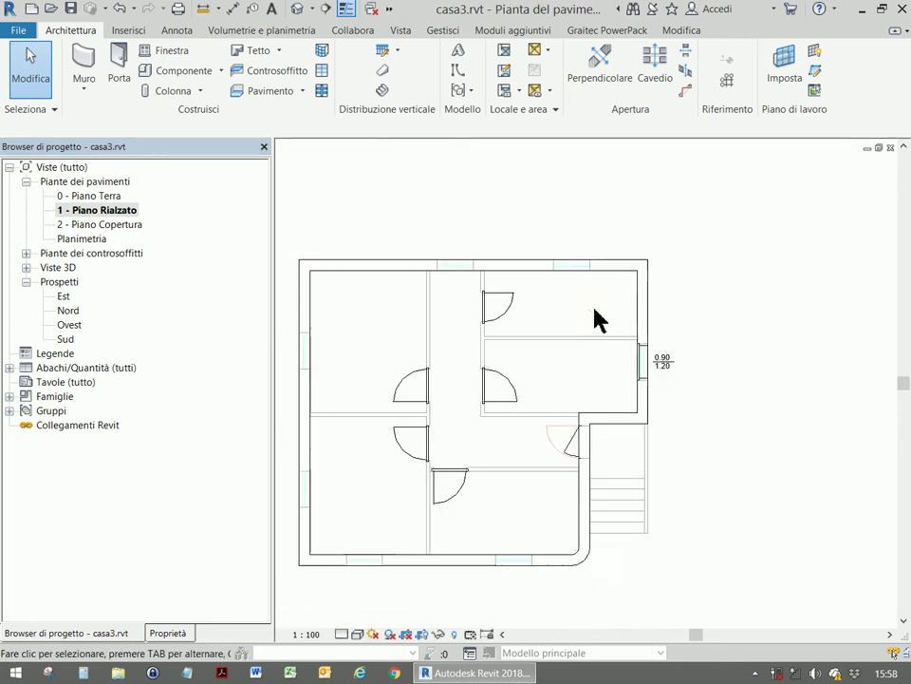
click(301, 11)
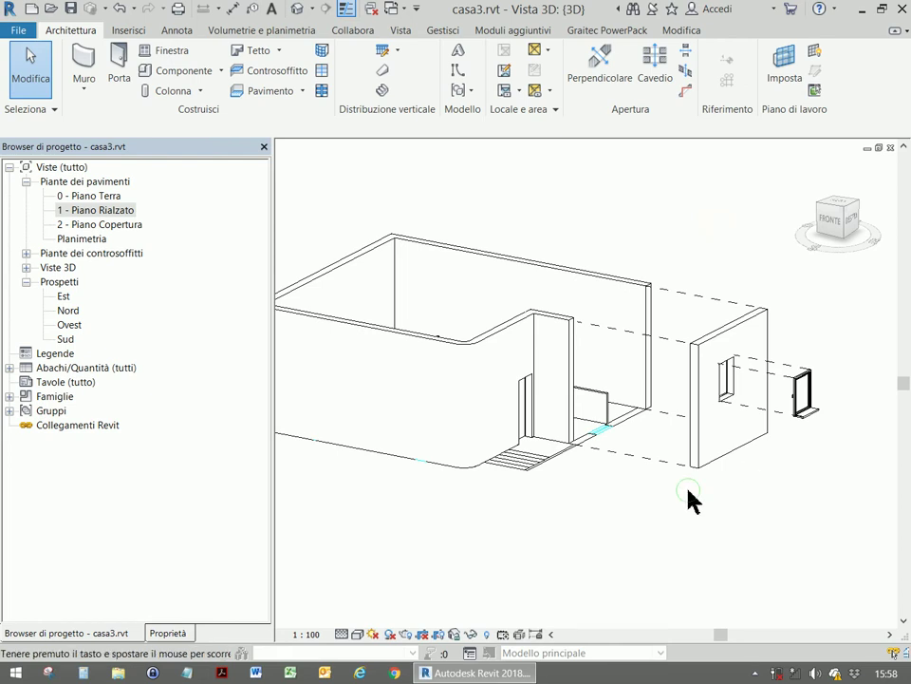
middle_drag(688, 494, 641, 415)
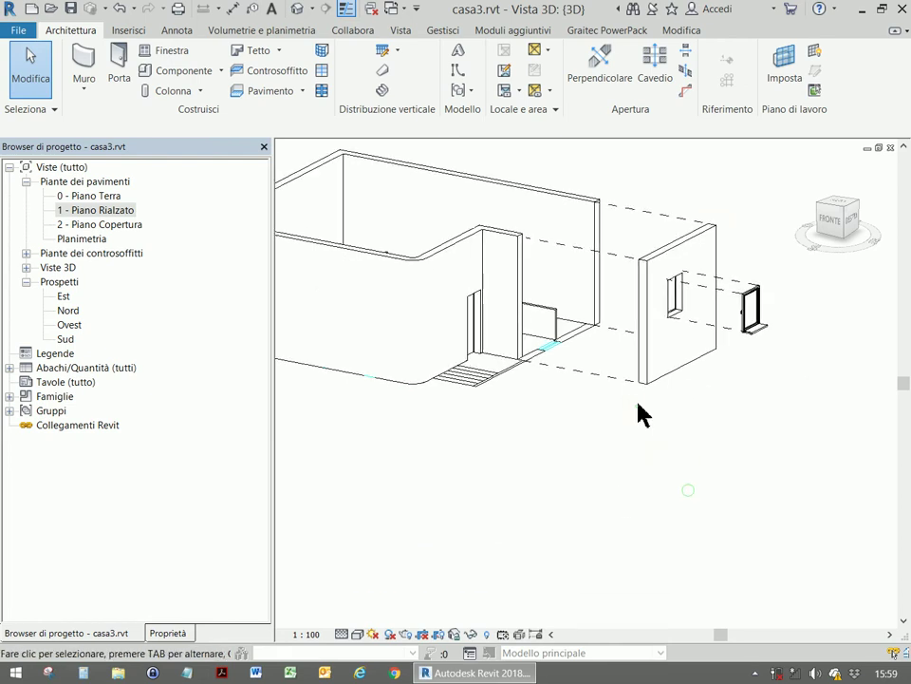
Step: Draw a 4.80 m Tamponamento Esterno - 38 cm wall below the house
click(84, 59)
click(167, 633)
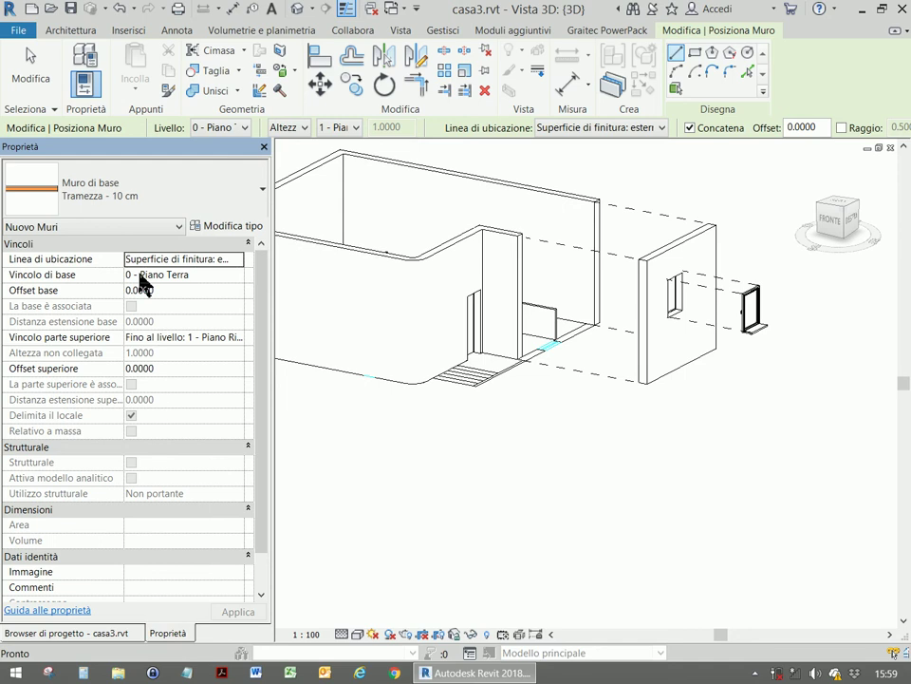
click(146, 204)
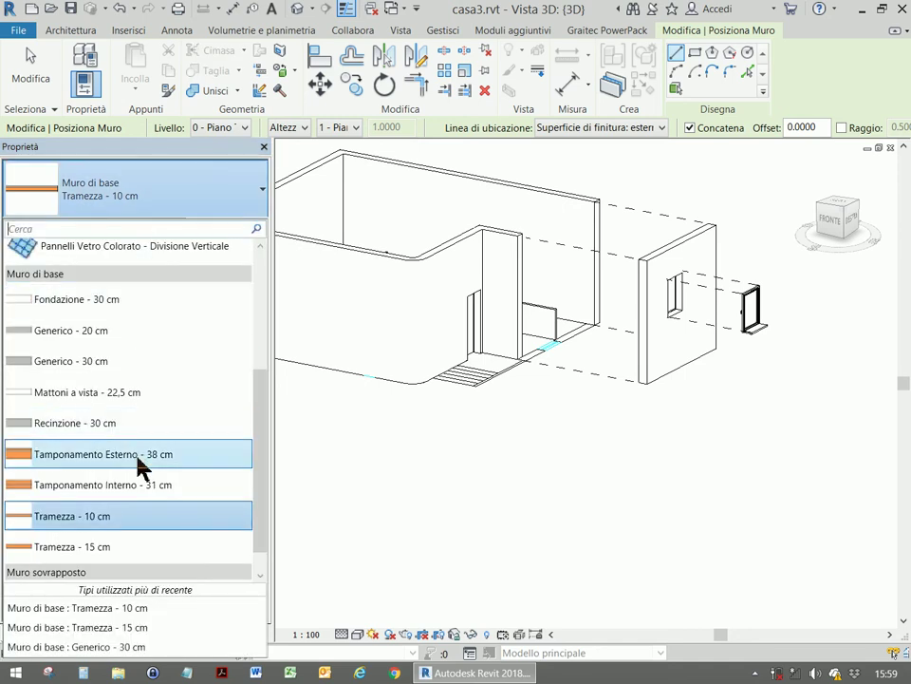
click(139, 456)
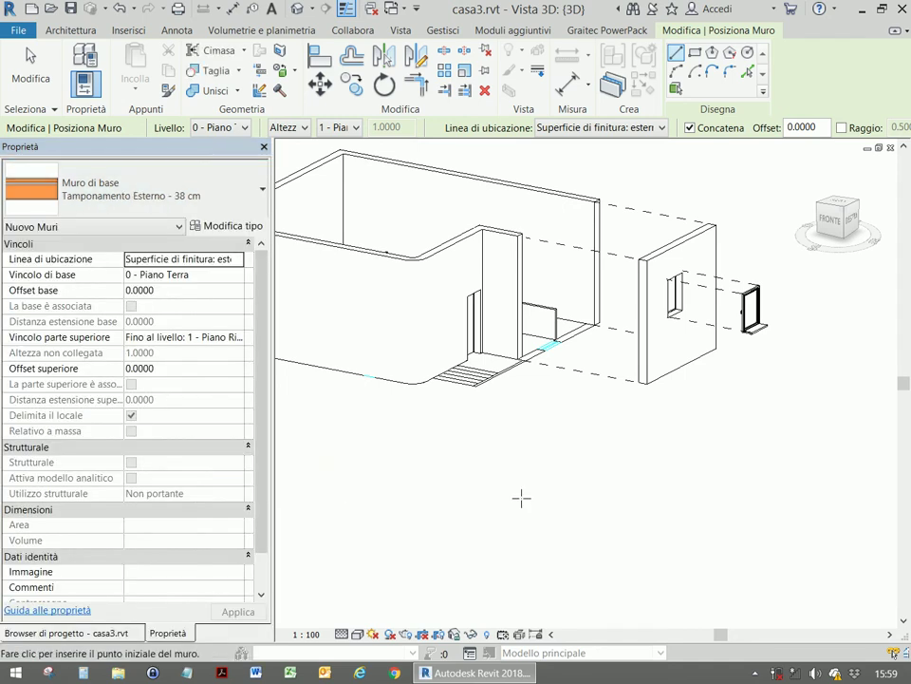
click(440, 571)
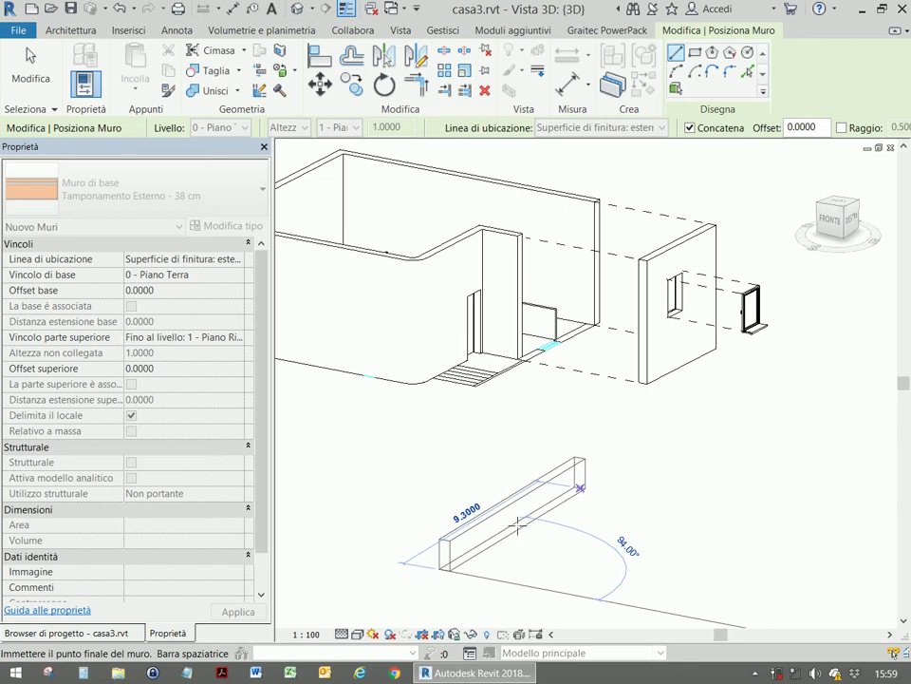
click(520, 524)
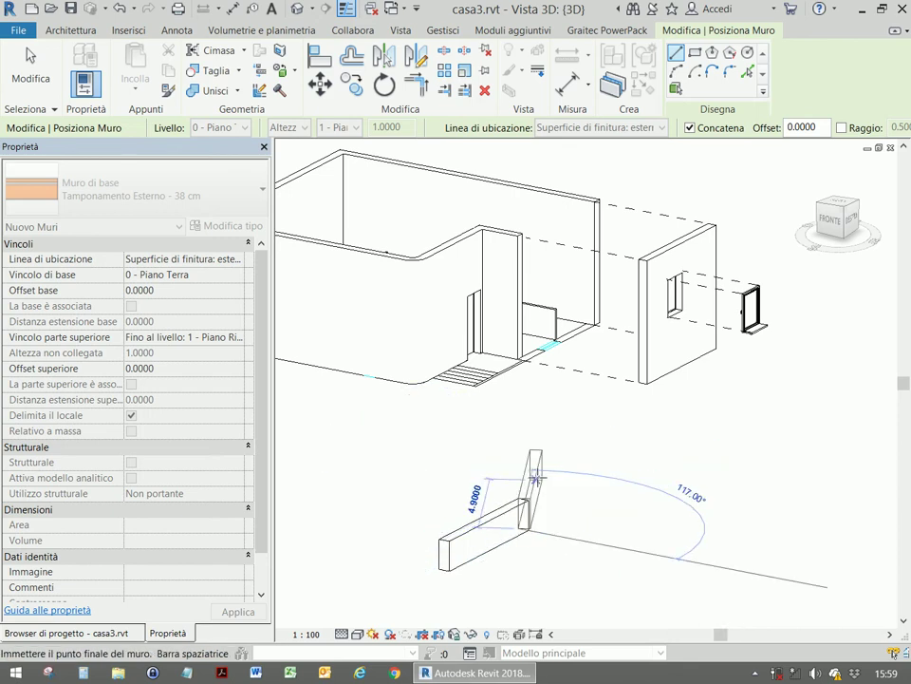
key(Escape)
key(Escape)
Step: Set the new wall's top constraint to 2 - Piano Copertura and centre it in view
click(501, 534)
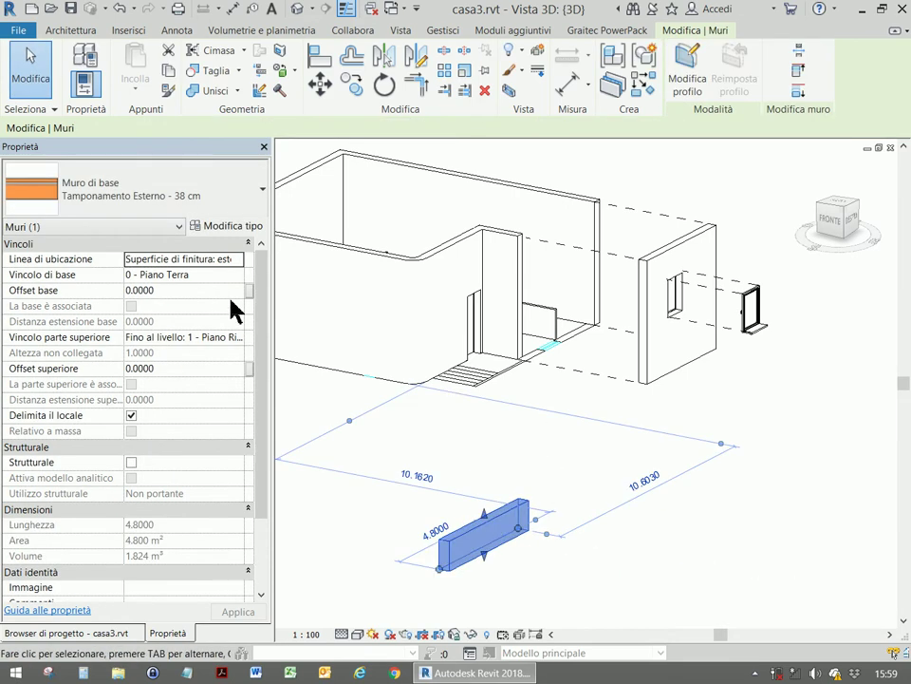
click(240, 339)
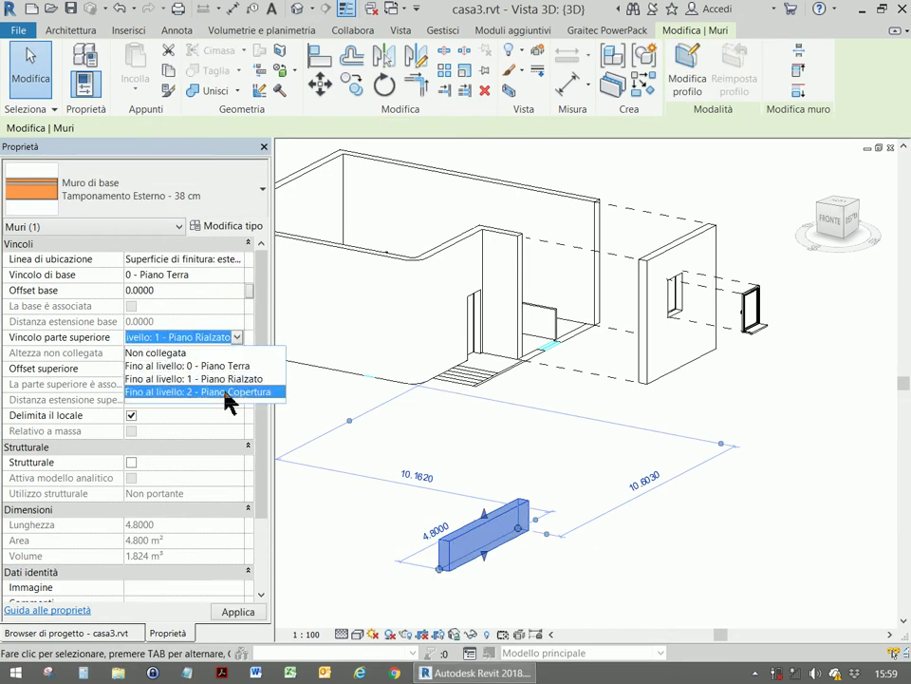
click(226, 391)
click(560, 579)
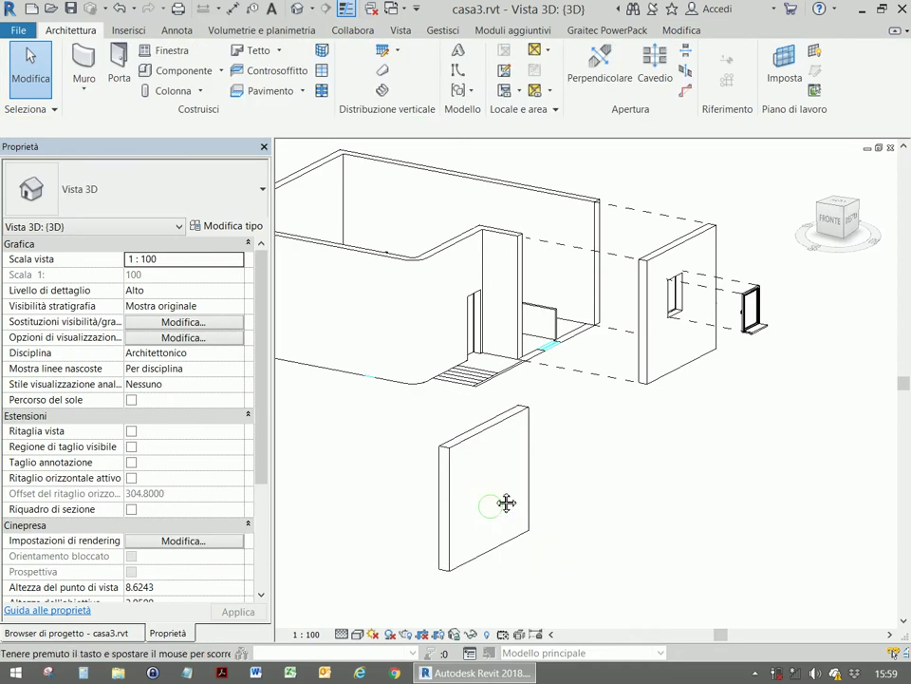
mouse_move(504, 501)
middle_down()
mouse_move(463, 416)
mouse_move(436, 394)
middle_up()
scroll(435, 392, up, 1)
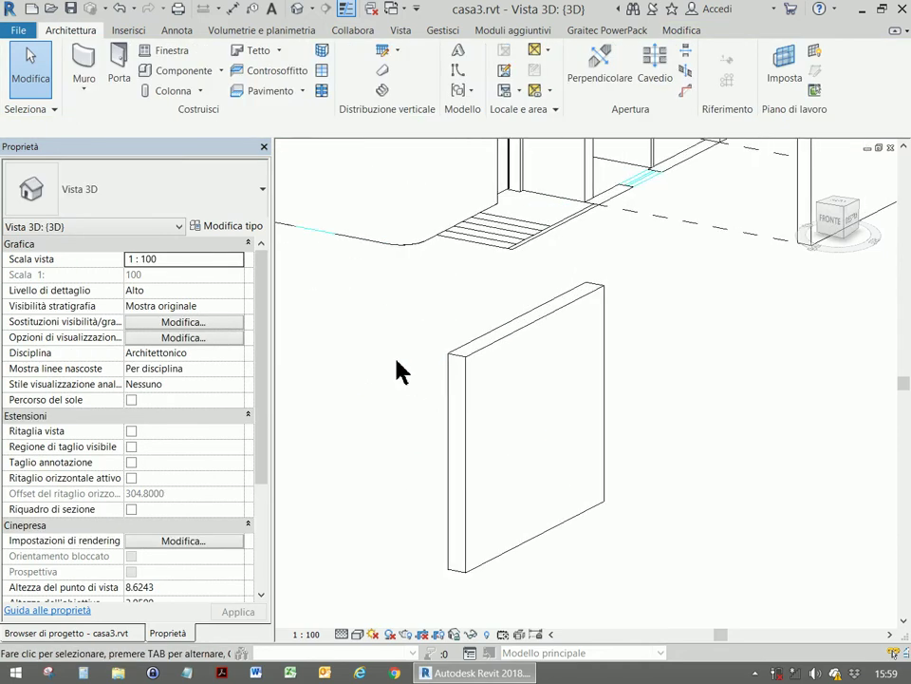
Step: Split the new wall into its layer parts with Gestisci stratigrafia
click(479, 355)
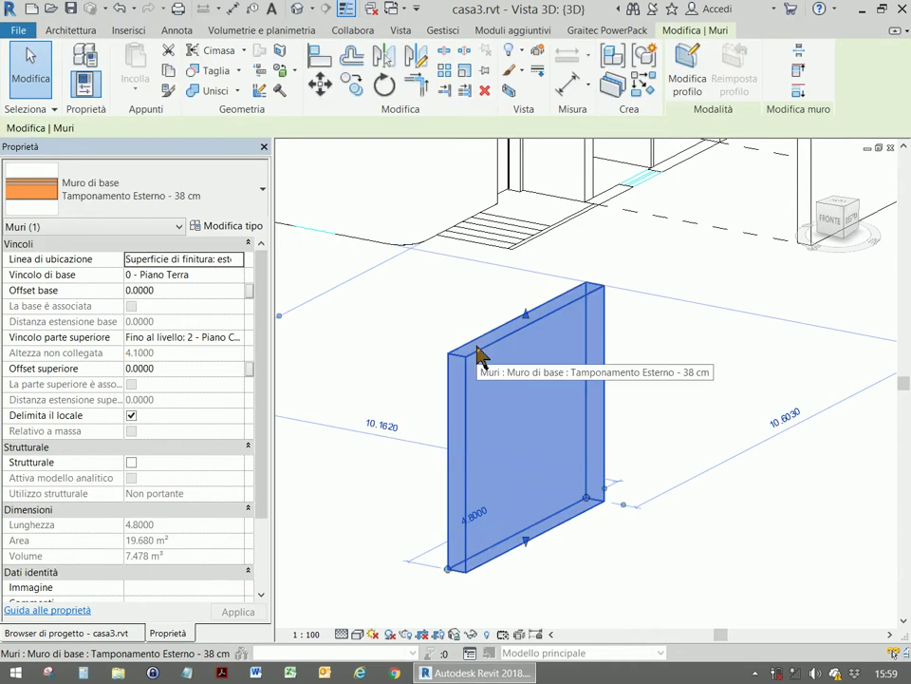
click(624, 95)
click(698, 423)
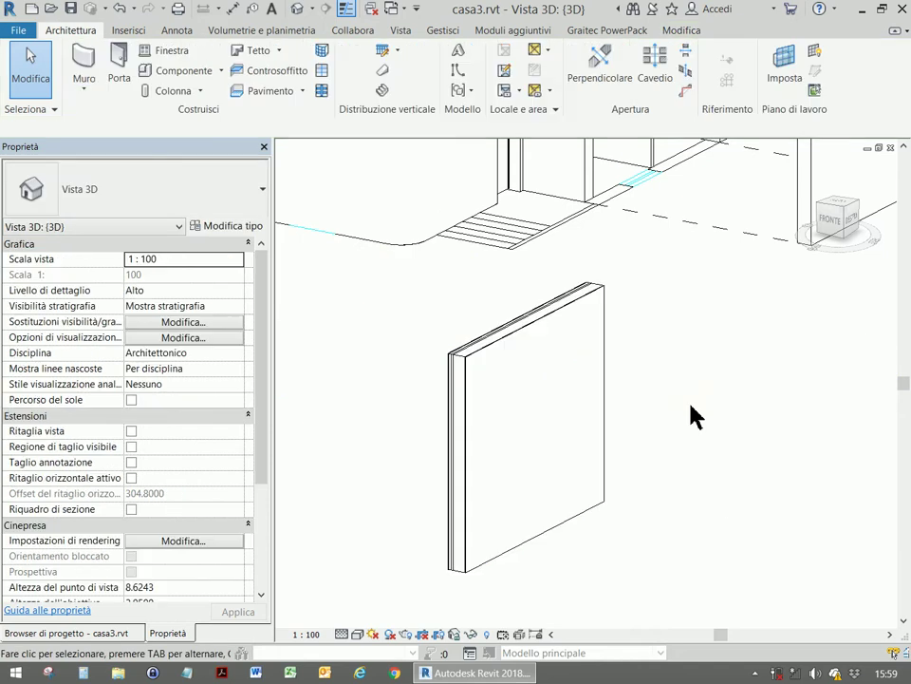
scroll(442, 384, up, 3)
scroll(545, 370, up, 1)
scroll(602, 366, up, 1)
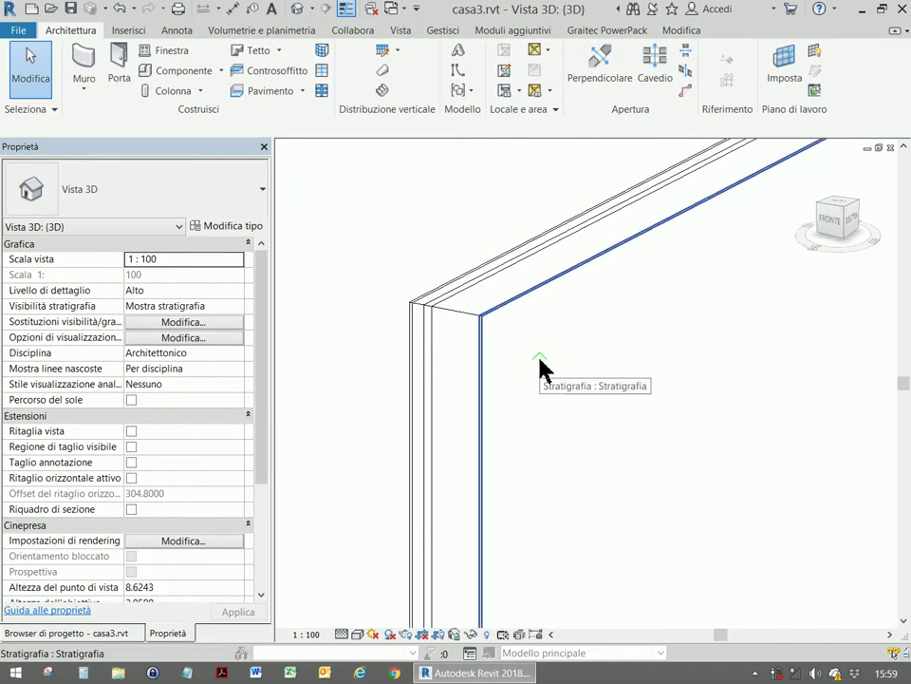
scroll(542, 369, up, 1)
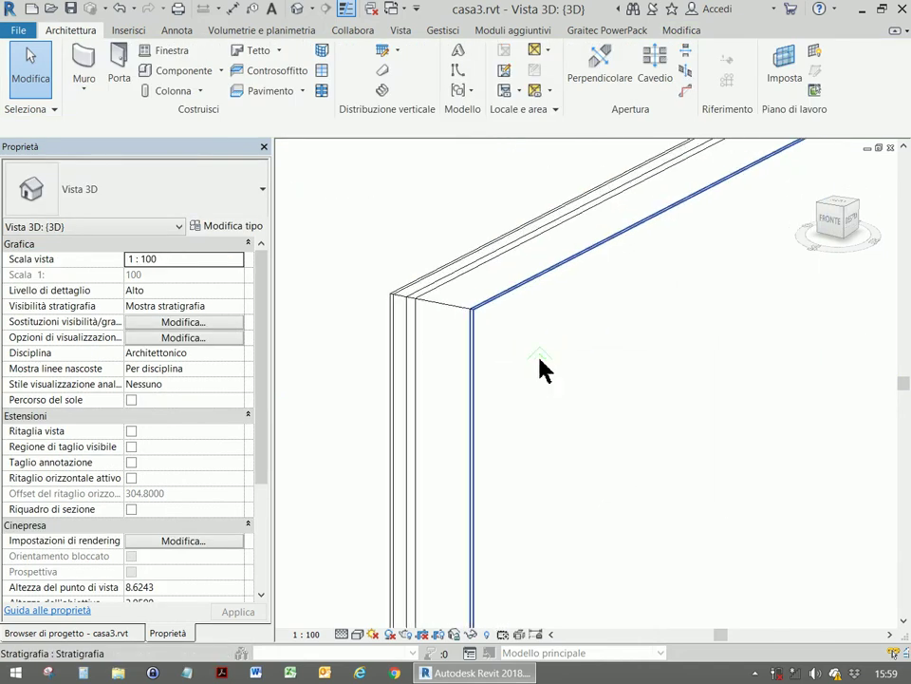
Step: Switch the 3D view to Ombreggiato shaded display and pan to the wall's top
click(359, 634)
click(375, 570)
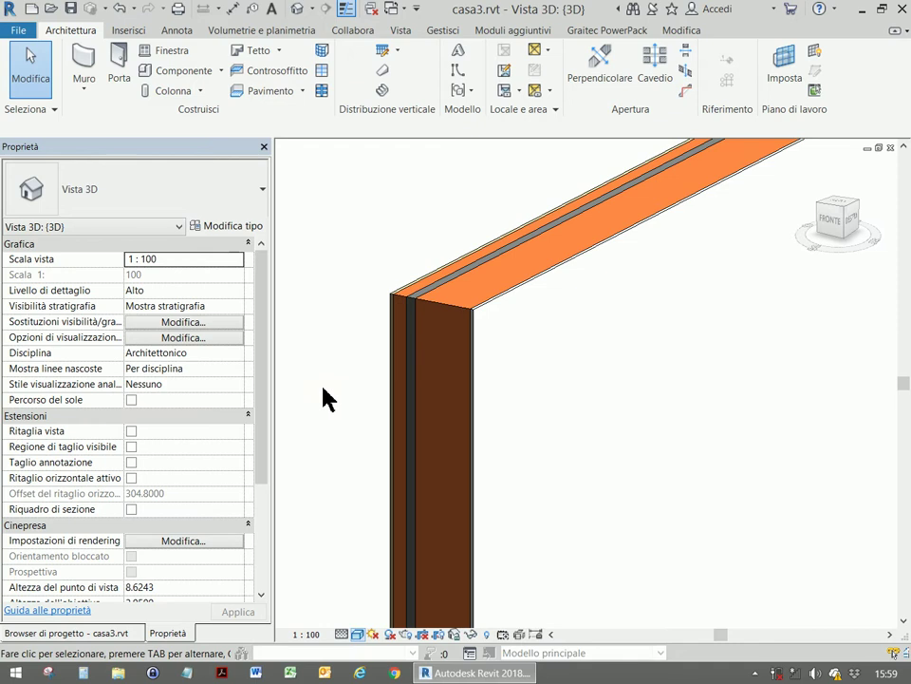
scroll(287, 439, down, 3)
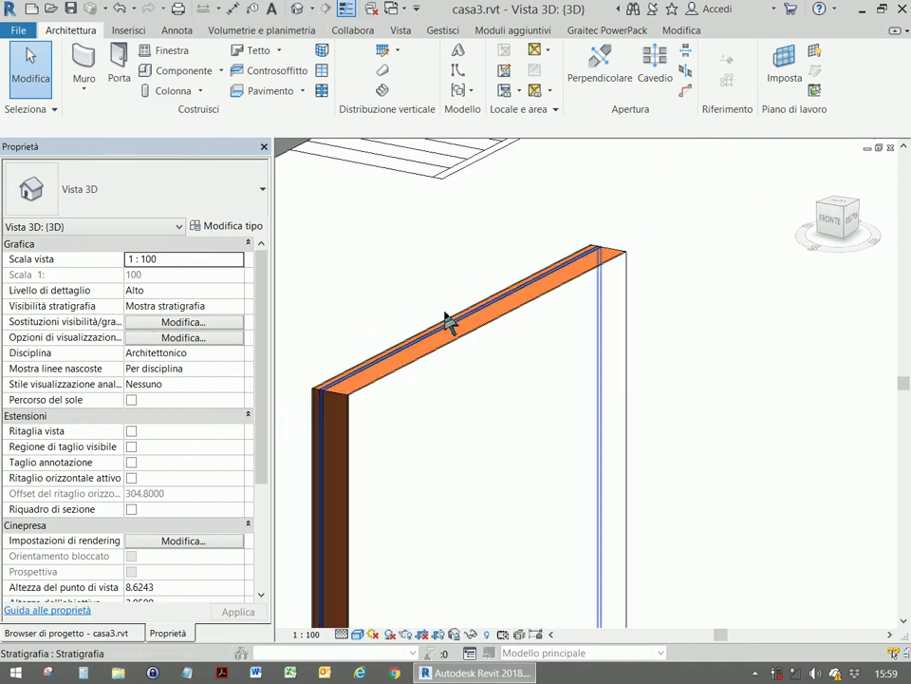
middle_drag(449, 322, 578, 187)
Step: Displace the white plaster and brick layer parts outward along X
click(417, 348)
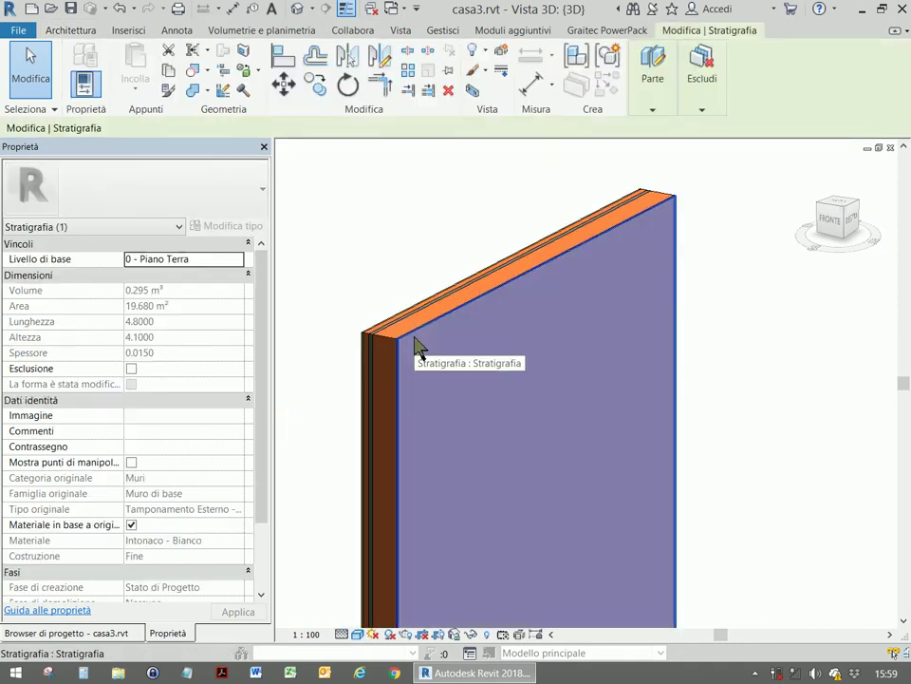
click(607, 57)
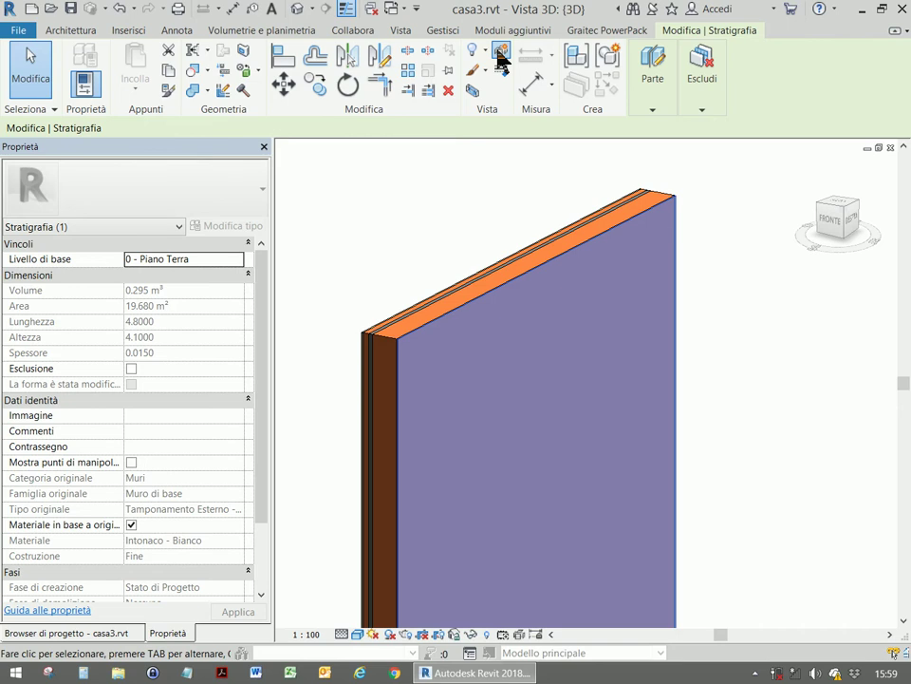
drag(570, 491, 676, 508)
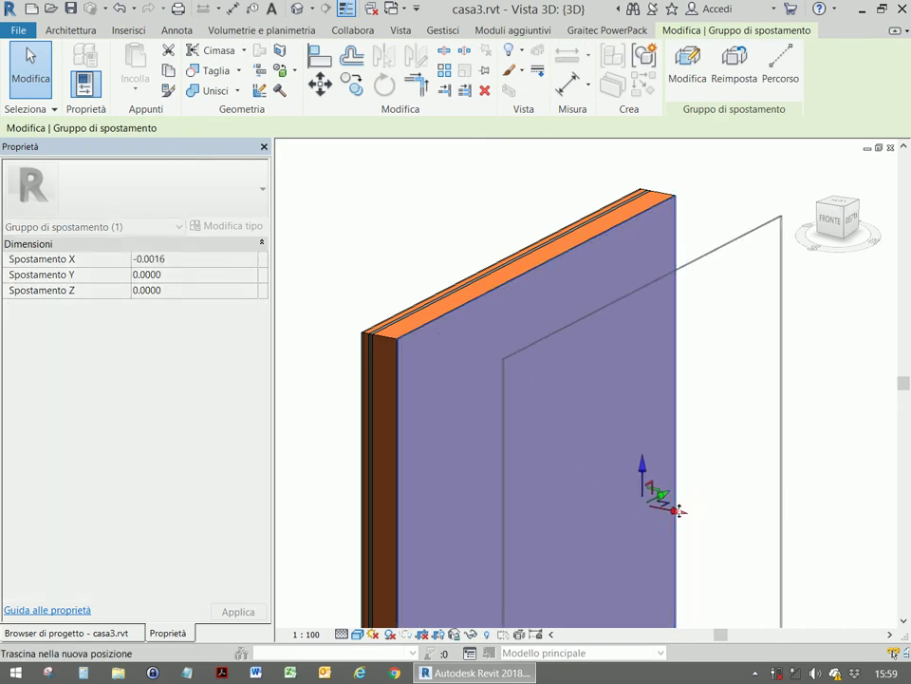
key(Escape)
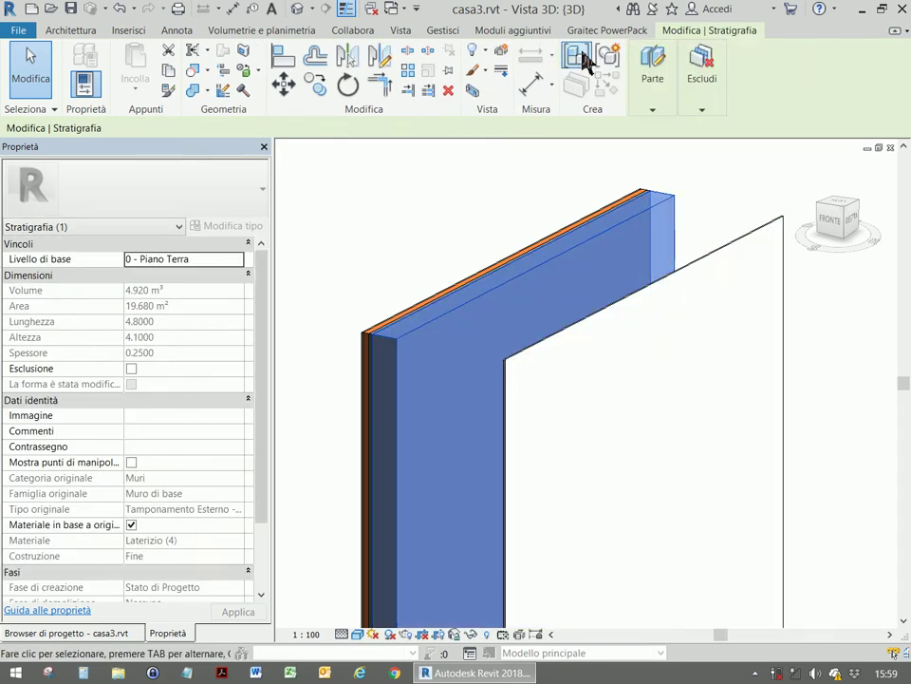
click(607, 57)
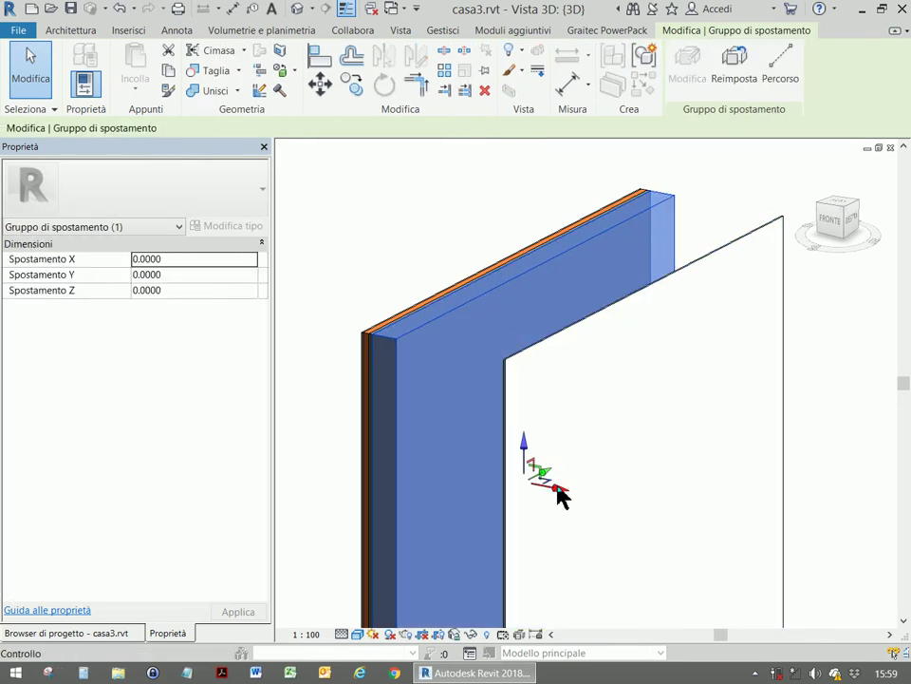
drag(561, 494, 634, 499)
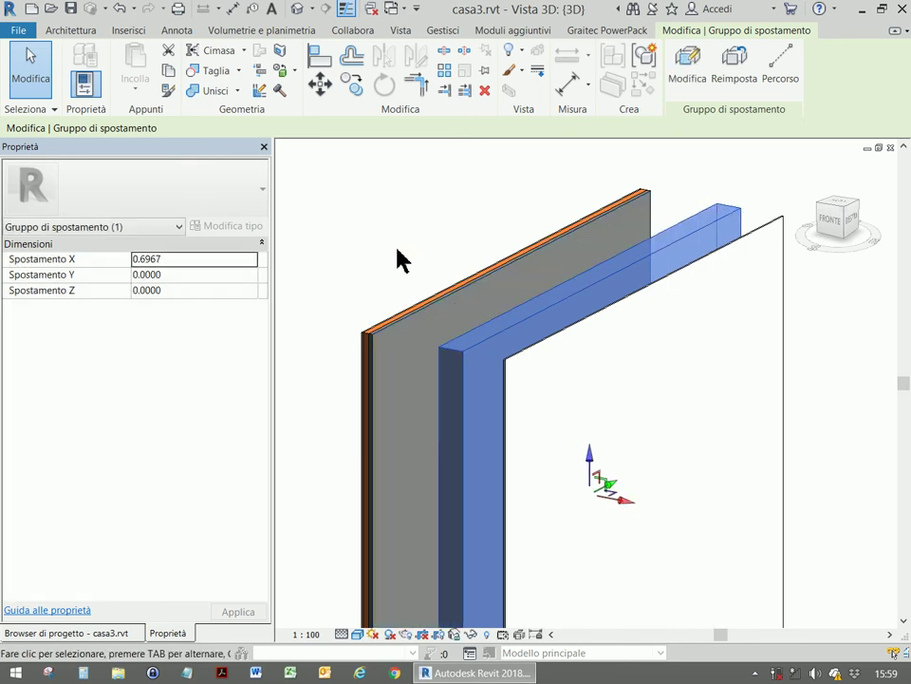
Step: Displace the insulation layer and shift the front layer slightly along X
click(402, 344)
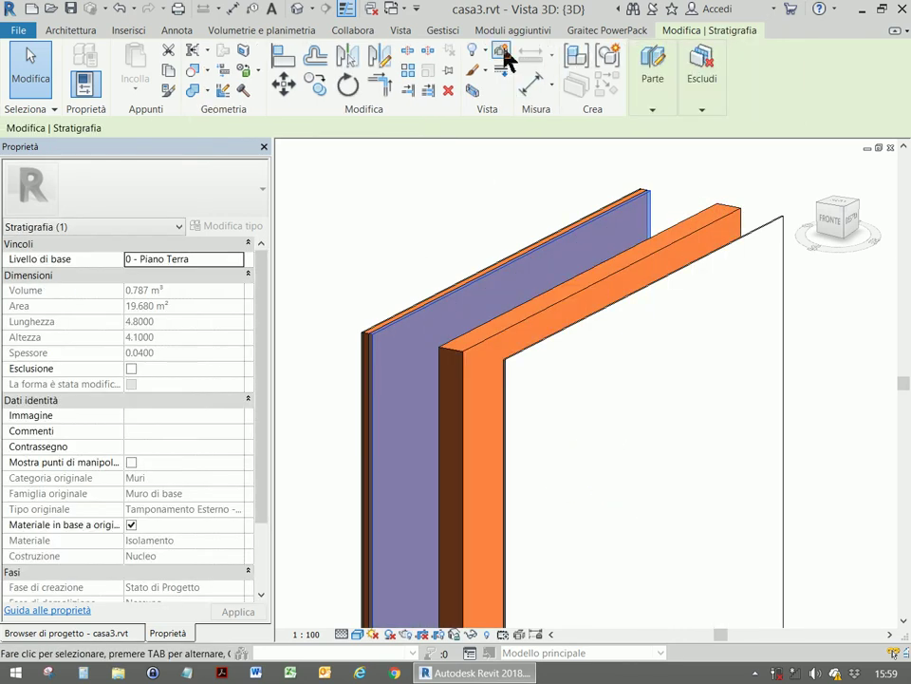
click(501, 59)
drag(545, 495, 472, 419)
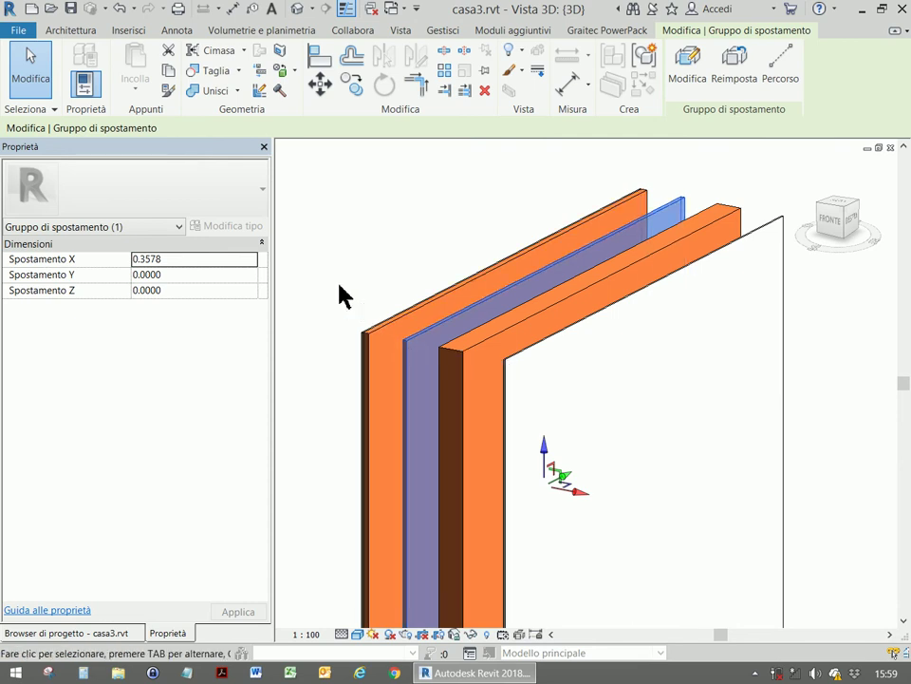
click(379, 341)
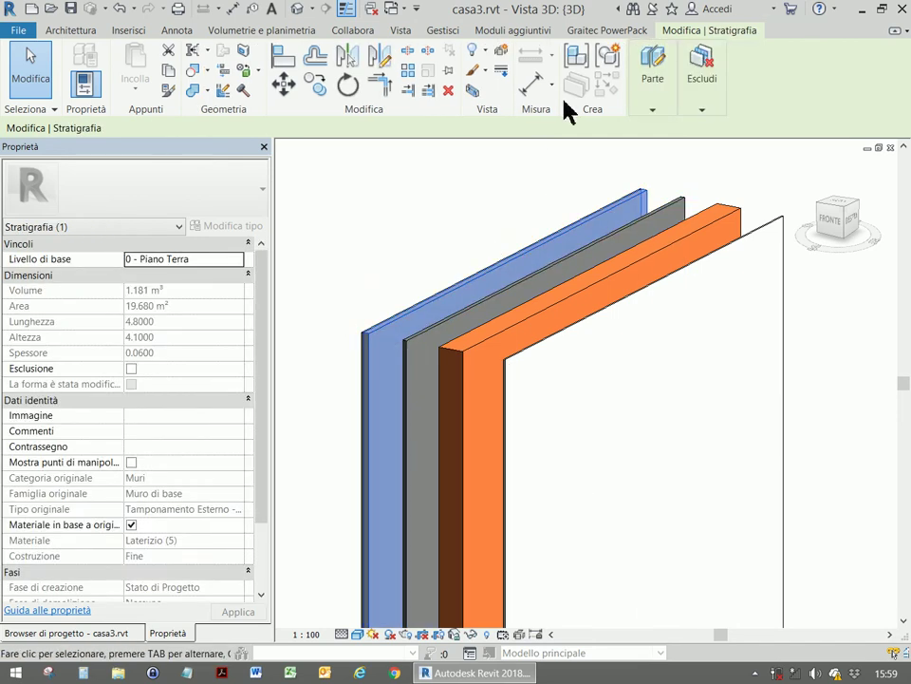
click(503, 49)
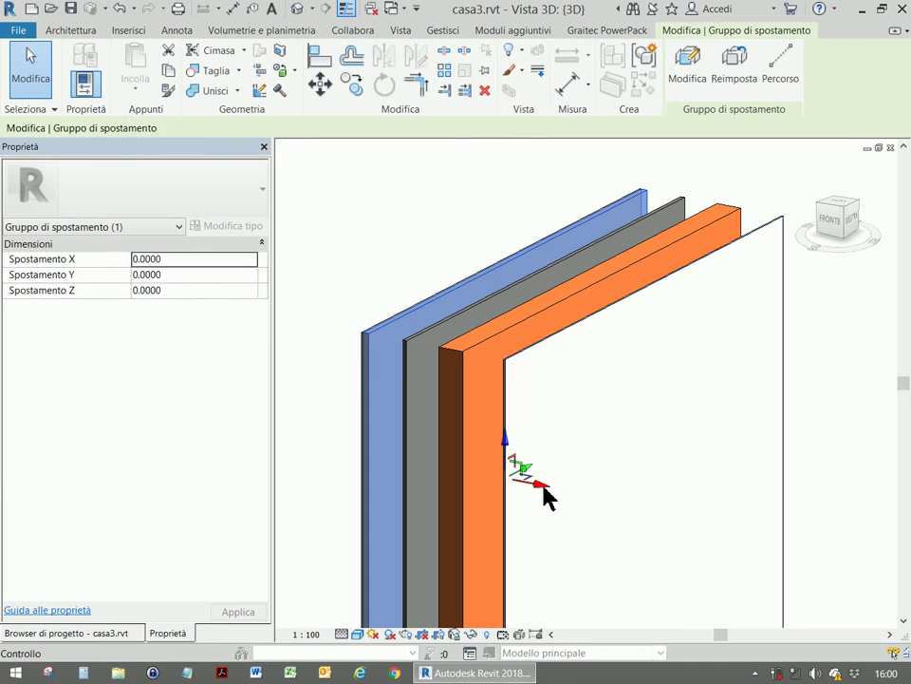
drag(545, 486, 533, 480)
click(404, 252)
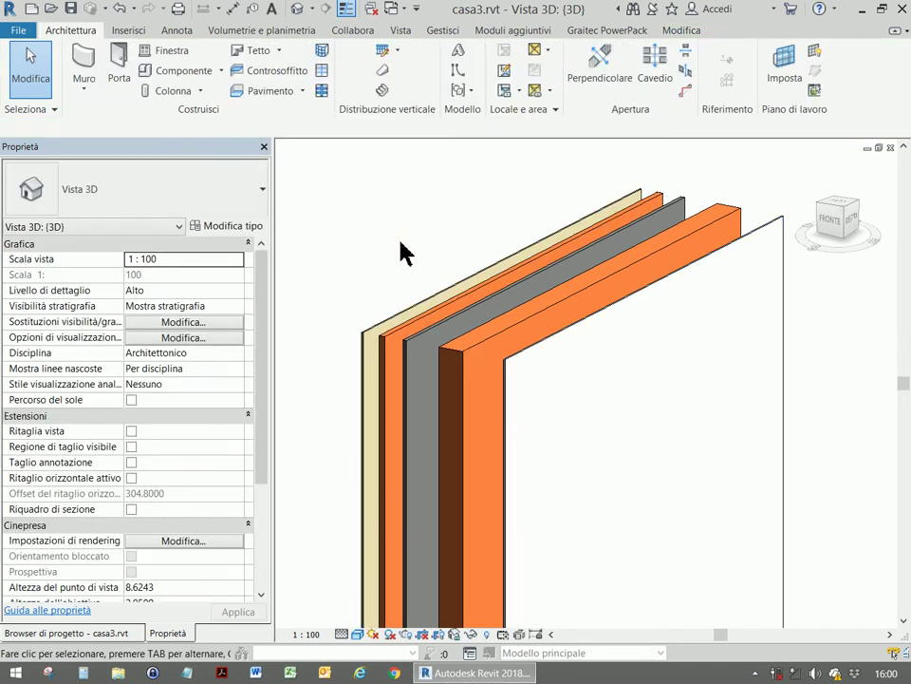
Step: Enable Riquadro di sezione for the 3D view and pull the section box's front face inward
scroll(422, 247, down, 2)
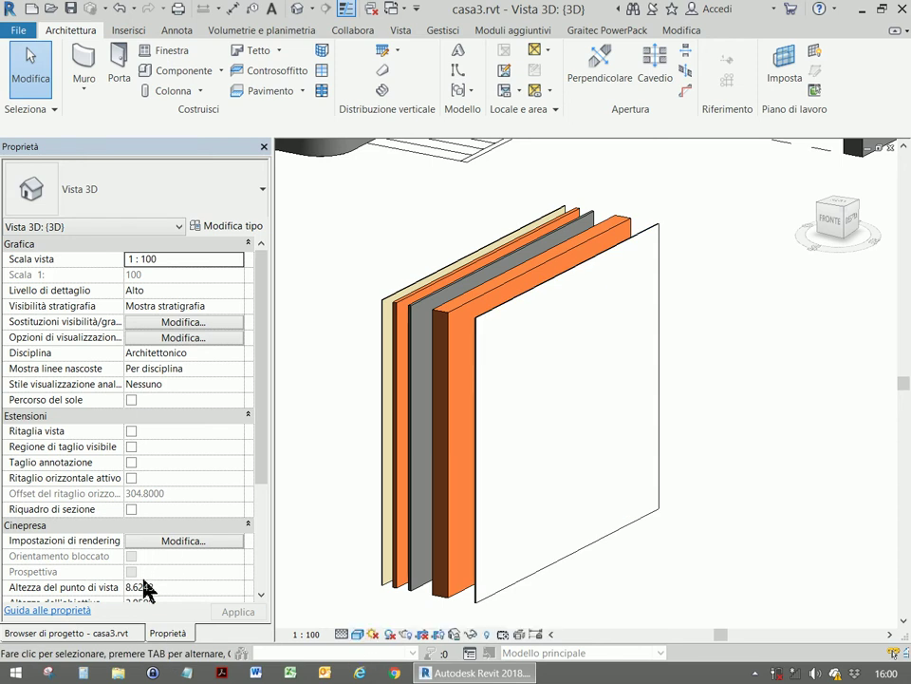
click(131, 508)
scroll(649, 532, down, 4)
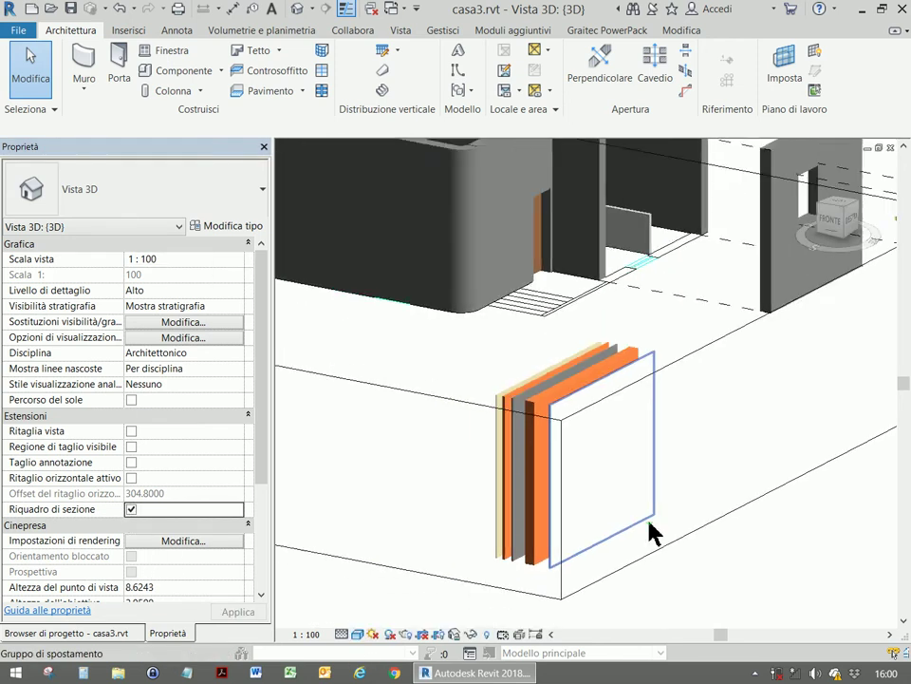
click(587, 581)
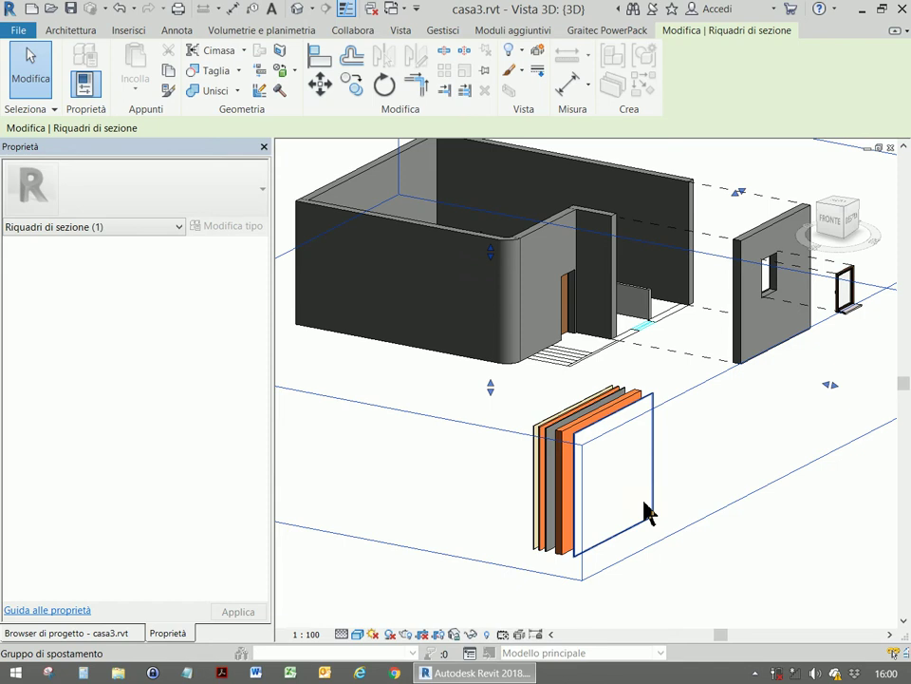
scroll(577, 434, down, 3)
drag(364, 442, 410, 468)
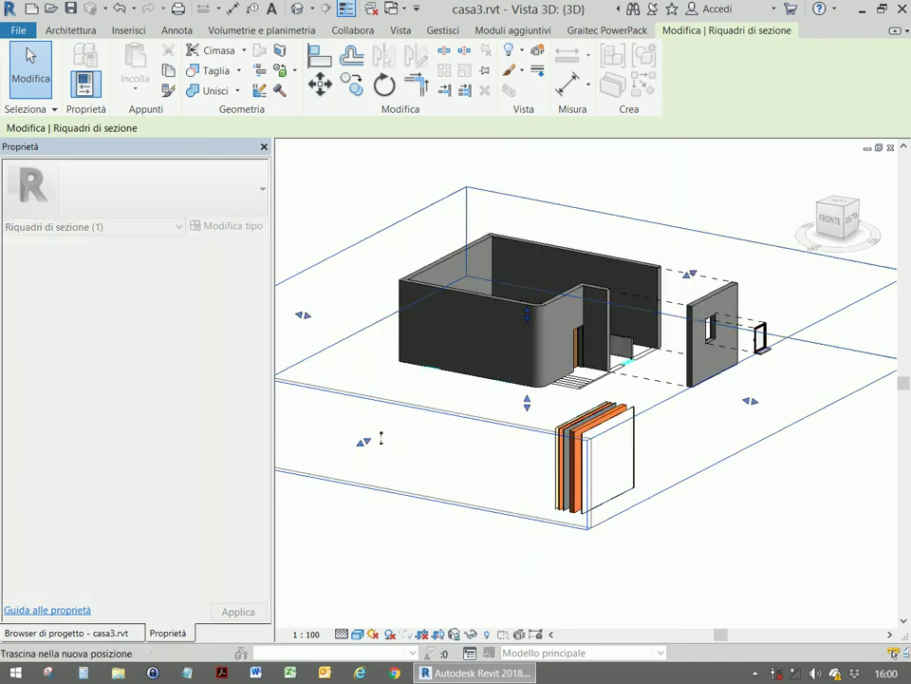
key(Escape)
scroll(617, 475, up, 2)
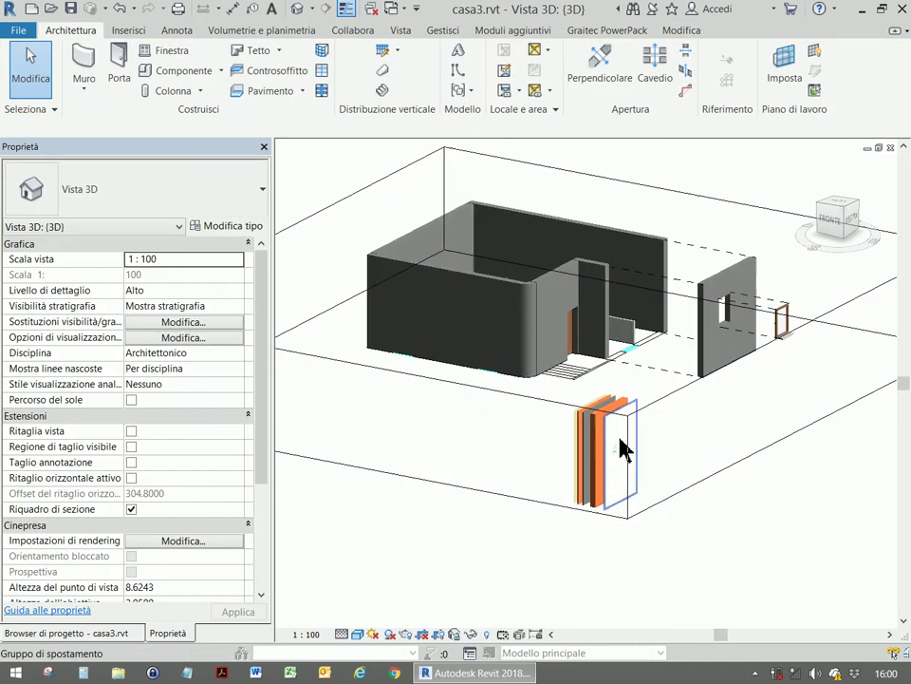
scroll(613, 418, up, 4)
scroll(450, 361, up, 2)
scroll(454, 358, up, 5)
scroll(418, 376, down, 2)
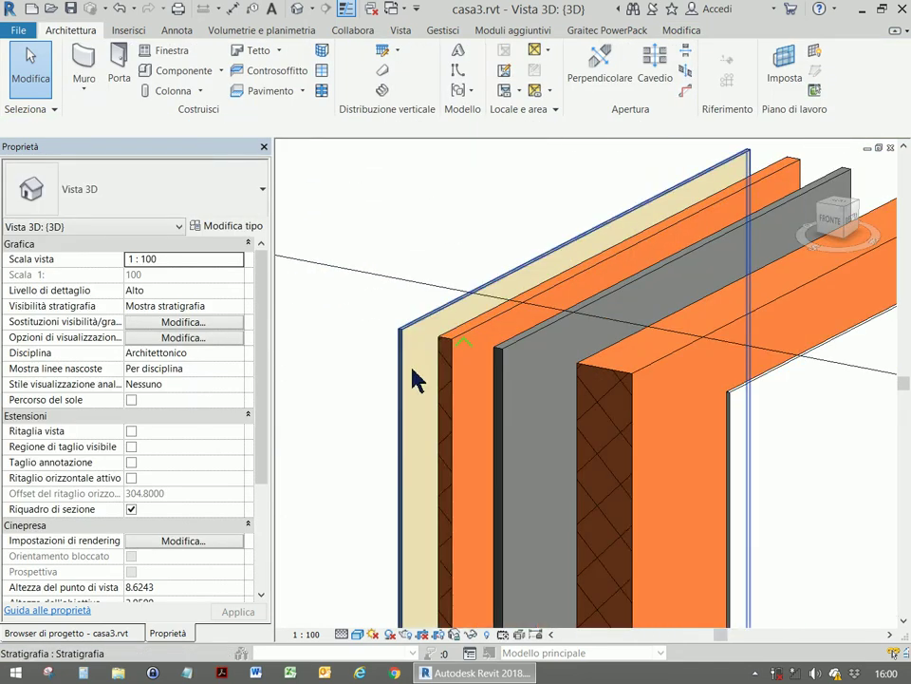
Step: Set the visual style to Linea nascosta and zoom out to show the whole model
click(357, 635)
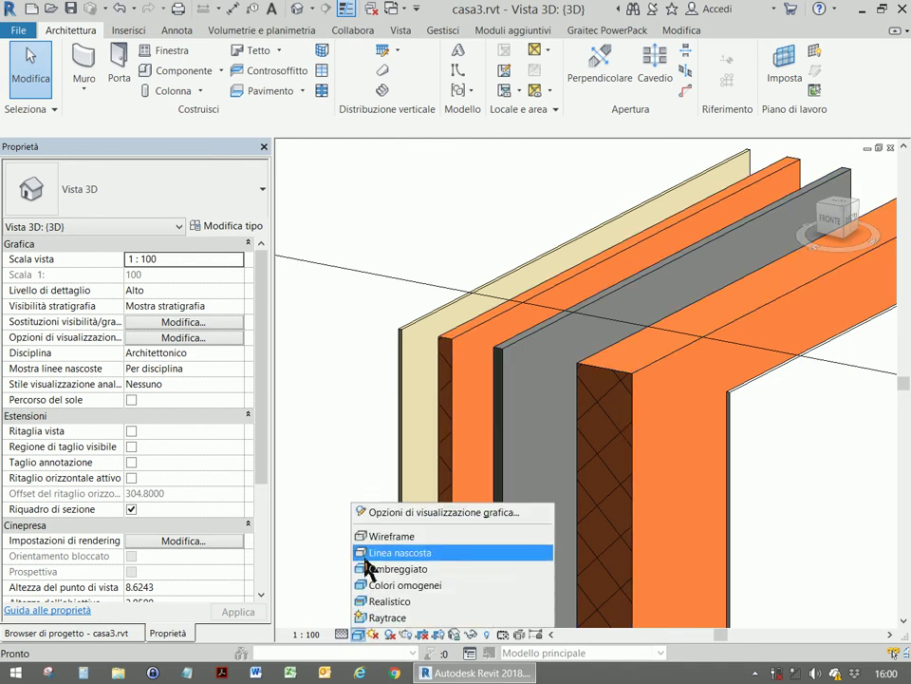
click(371, 553)
scroll(451, 391, down, 1)
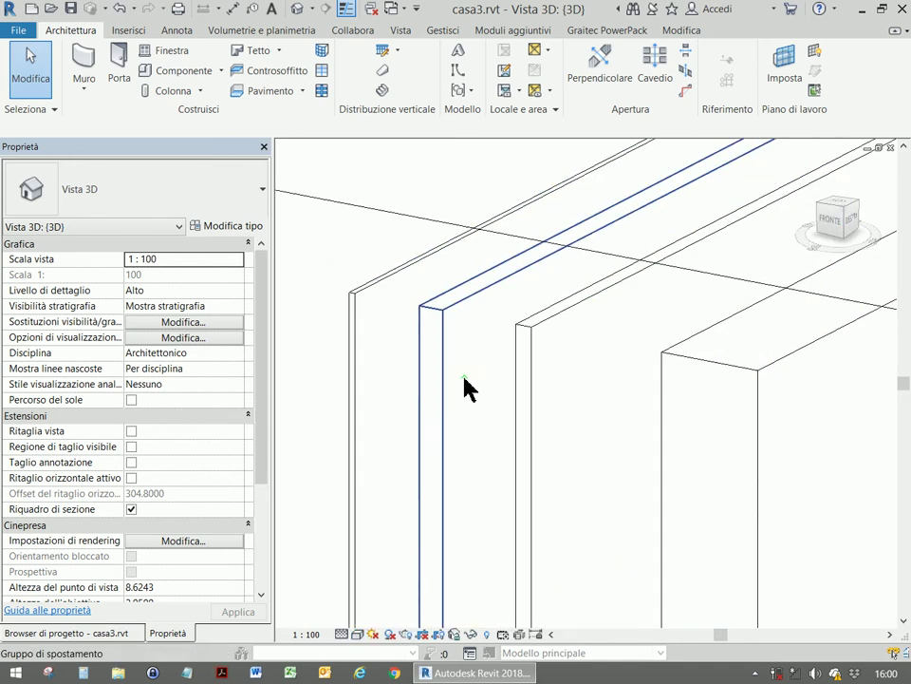
scroll(423, 389, down, 1)
scroll(424, 386, down, 2)
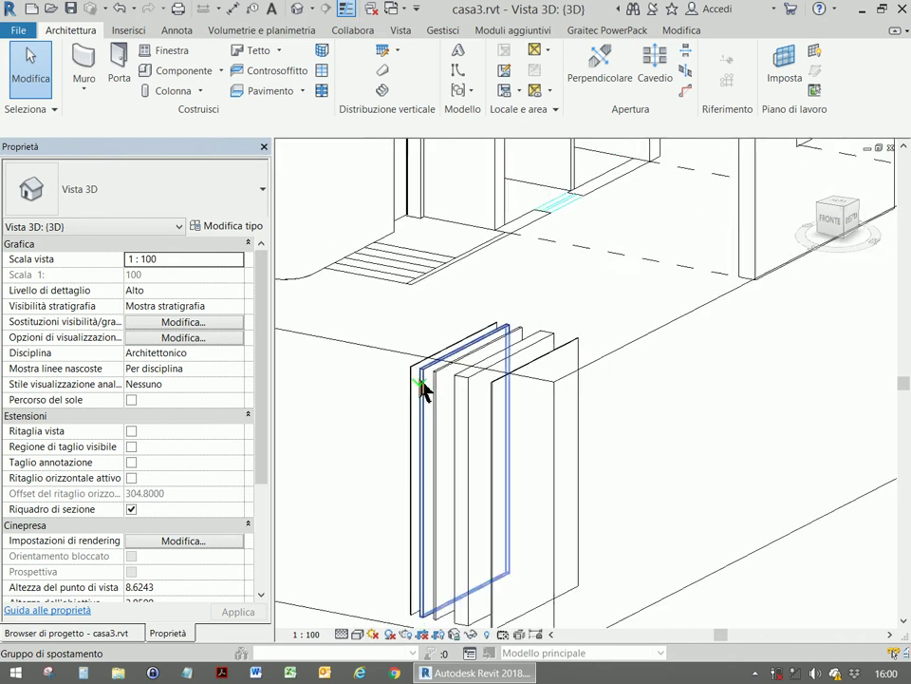
scroll(423, 386, down, 1)
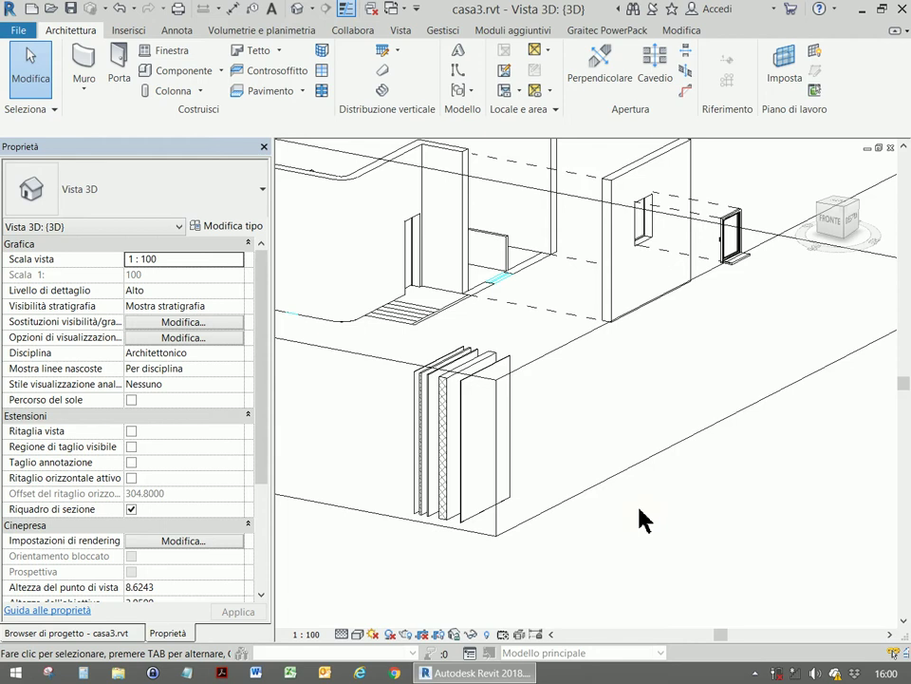
scroll(643, 527, down, 3)
scroll(643, 527, down, 3)
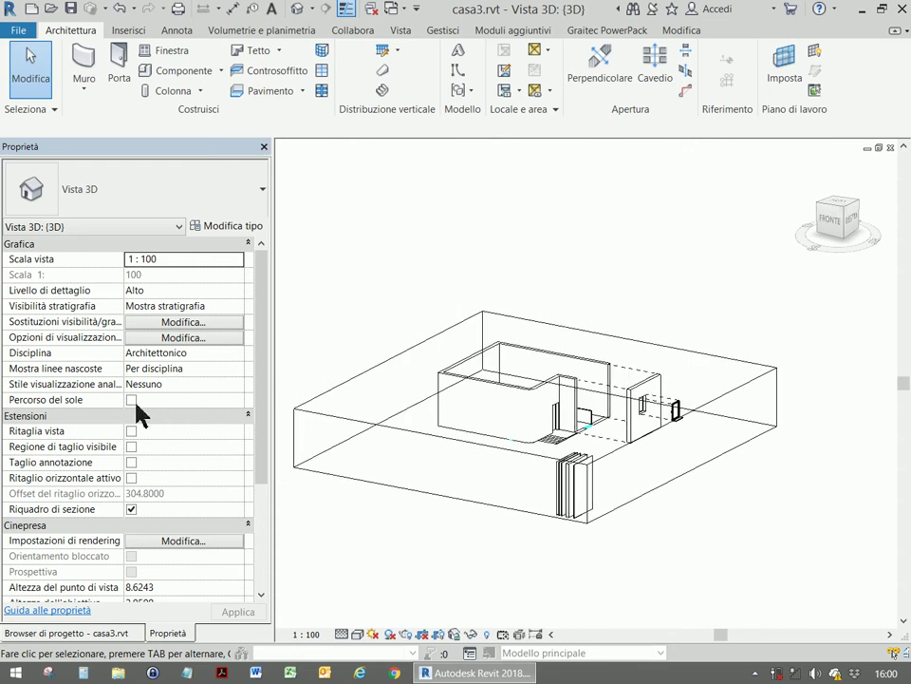
Step: Uncheck Riquadro di sezione in Properties to remove the section box from the 3D view
click(131, 510)
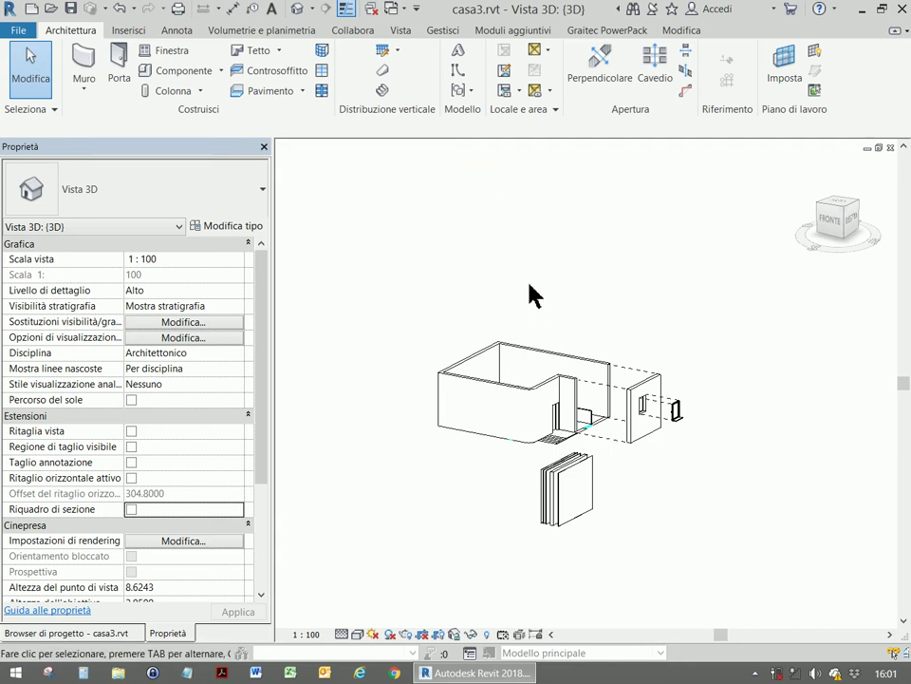
Step: Select the pulled-out side wall with its window and Reimposta it back into the house
scroll(596, 534, up, 3)
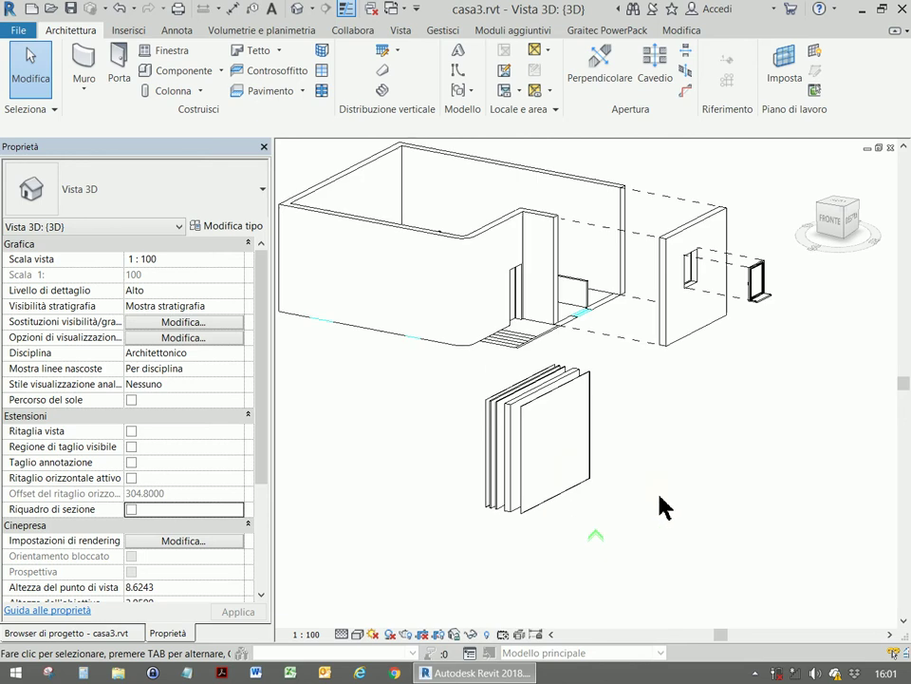
middle_drag(665, 508, 639, 490)
scroll(413, 452, up, 3)
scroll(413, 452, up, 2)
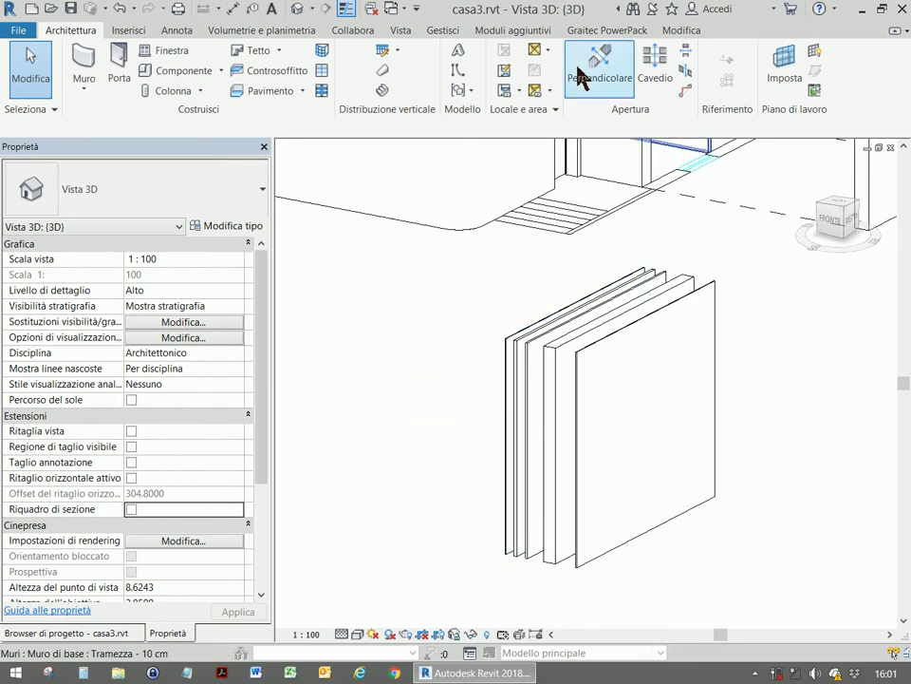
click(678, 27)
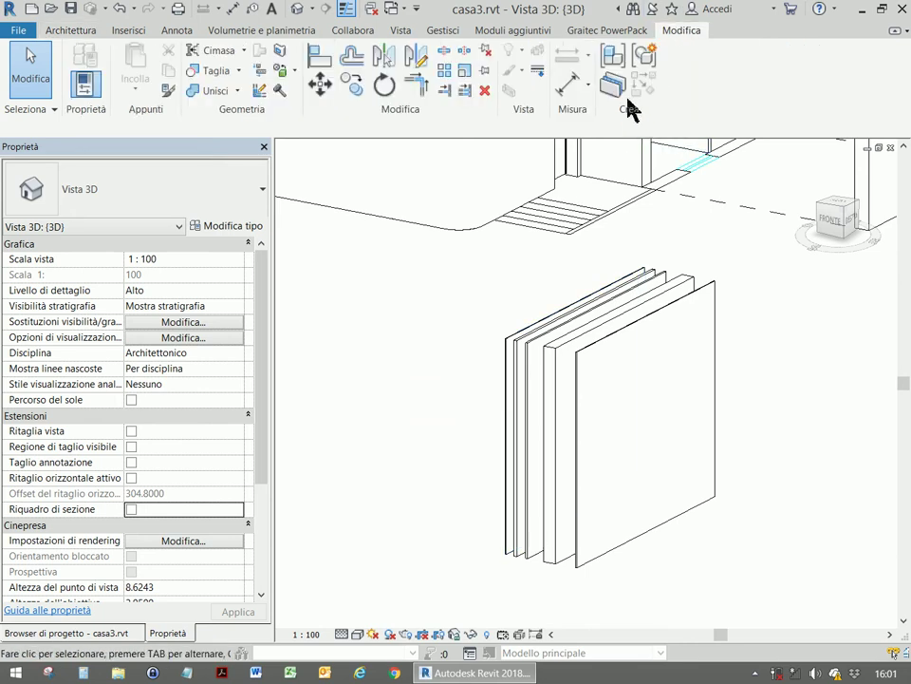
scroll(610, 376, down, 3)
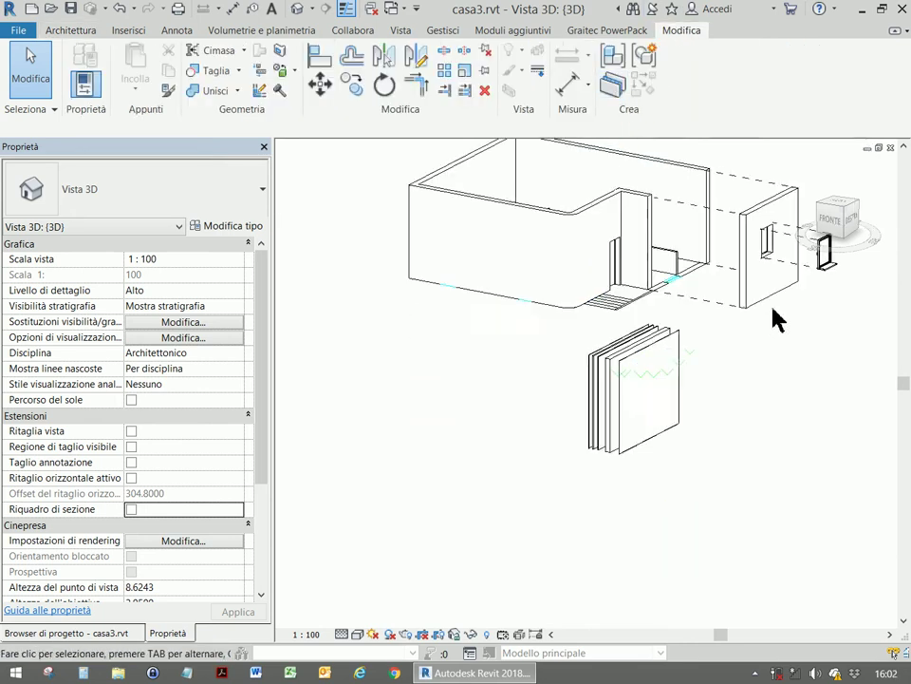
scroll(774, 319, down, 3)
scroll(704, 355, up, 3)
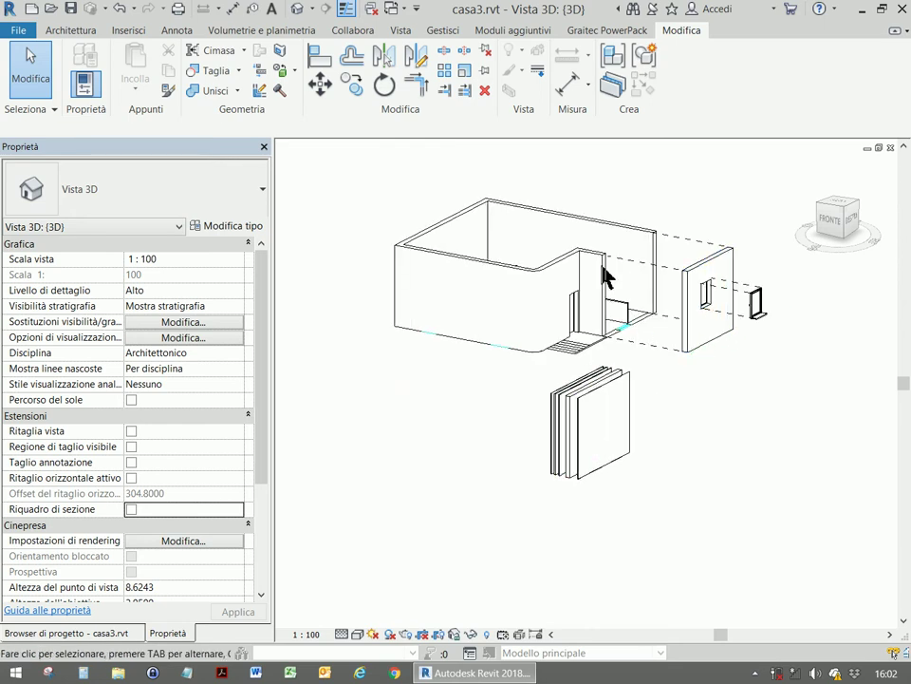
click(710, 278)
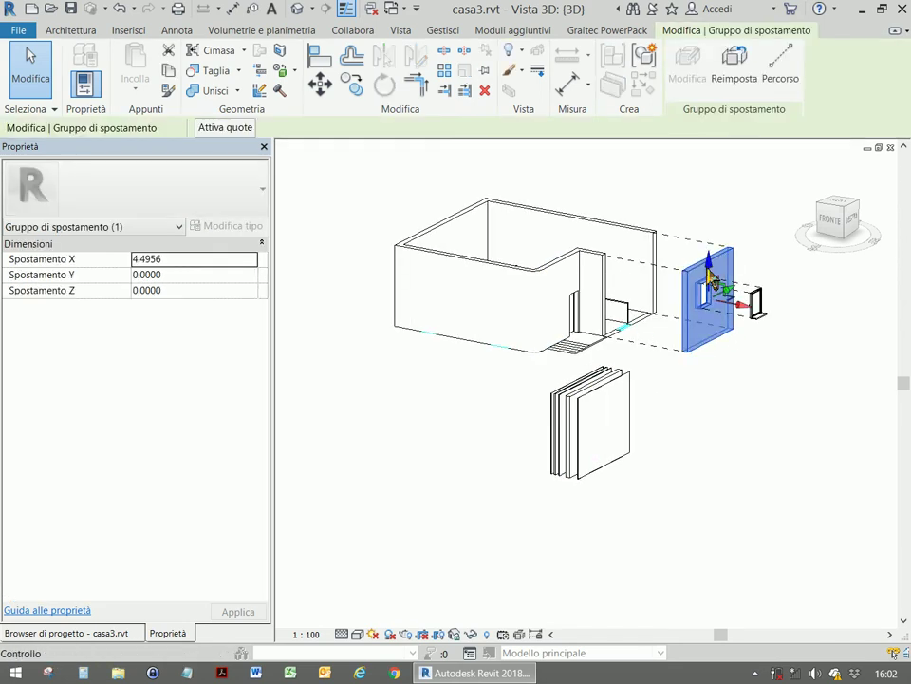
click(737, 84)
click(736, 211)
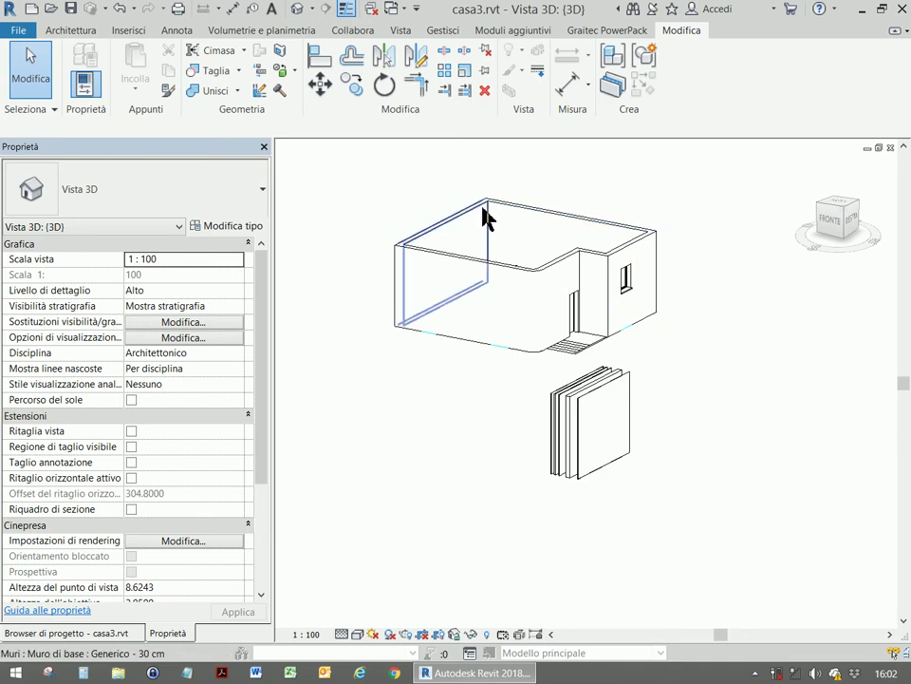
Step: Undo the window wall reset, then reset the window wall into the house again
click(120, 10)
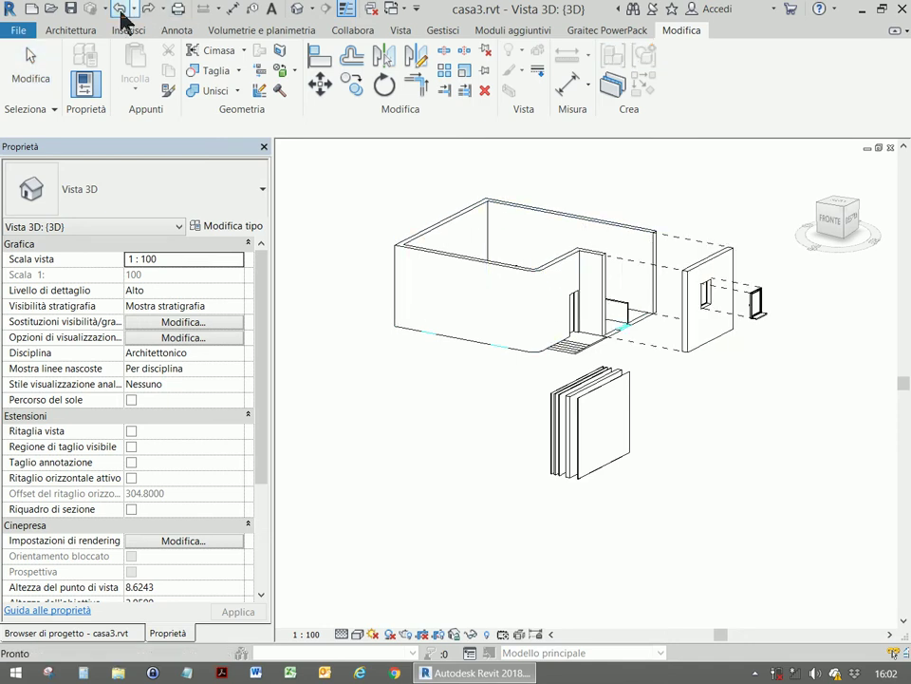
click(739, 262)
click(731, 68)
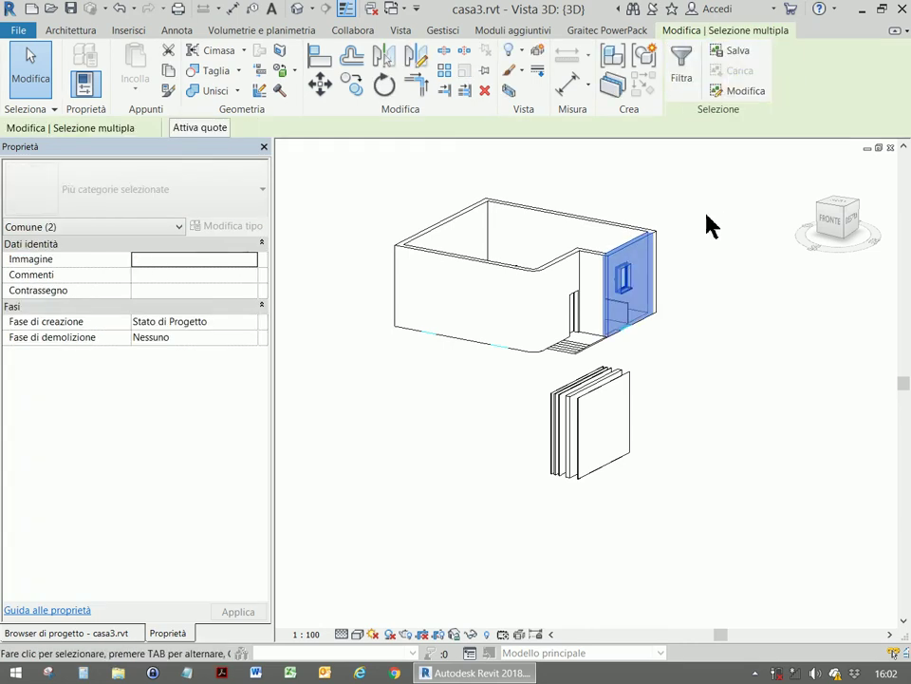
click(714, 211)
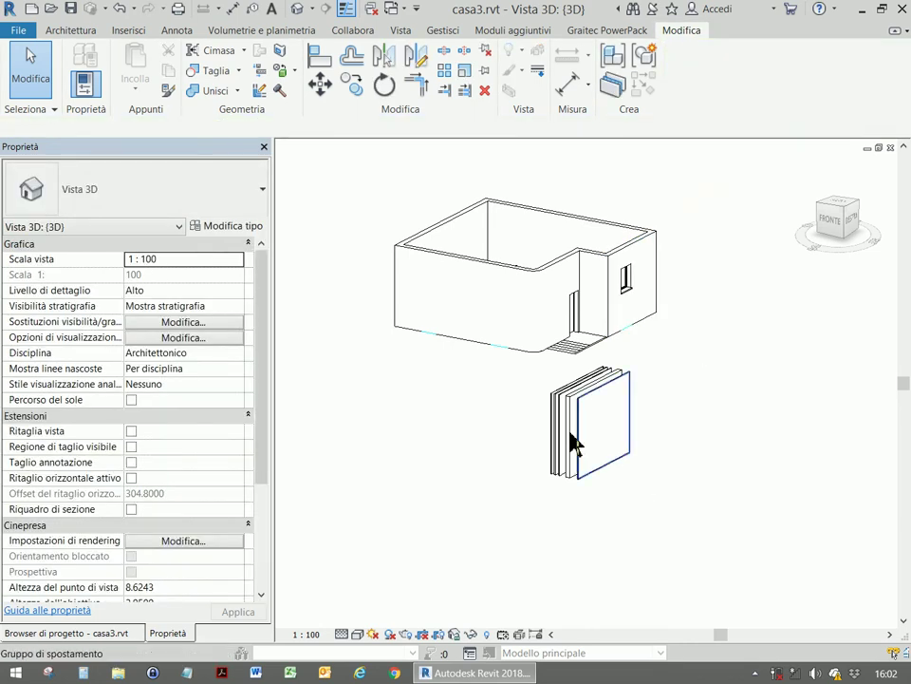
Step: Reset both displaced layers of the separate wall back into one stacked panel
click(573, 398)
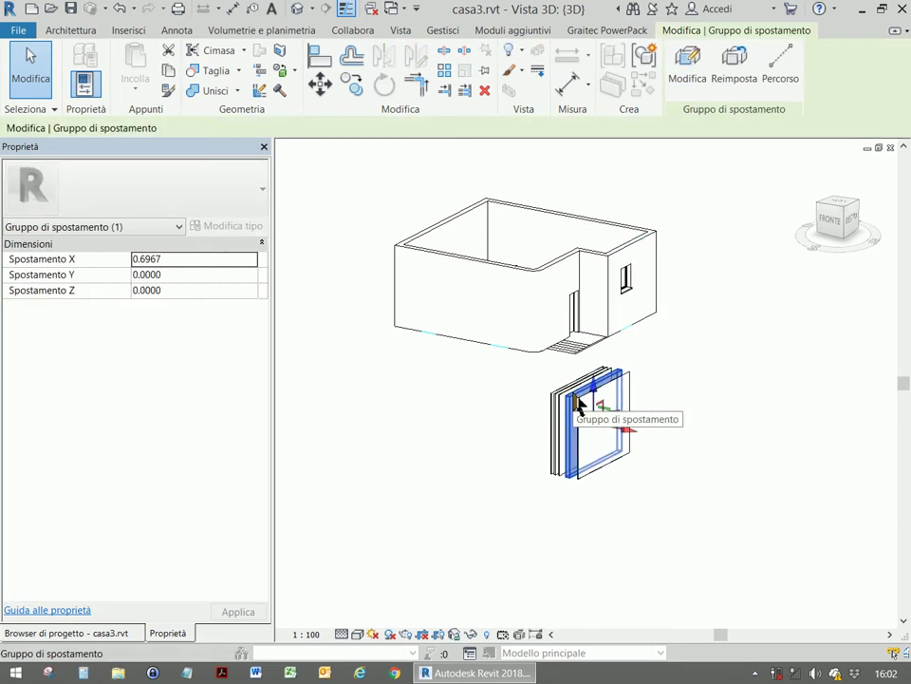
click(731, 64)
click(625, 387)
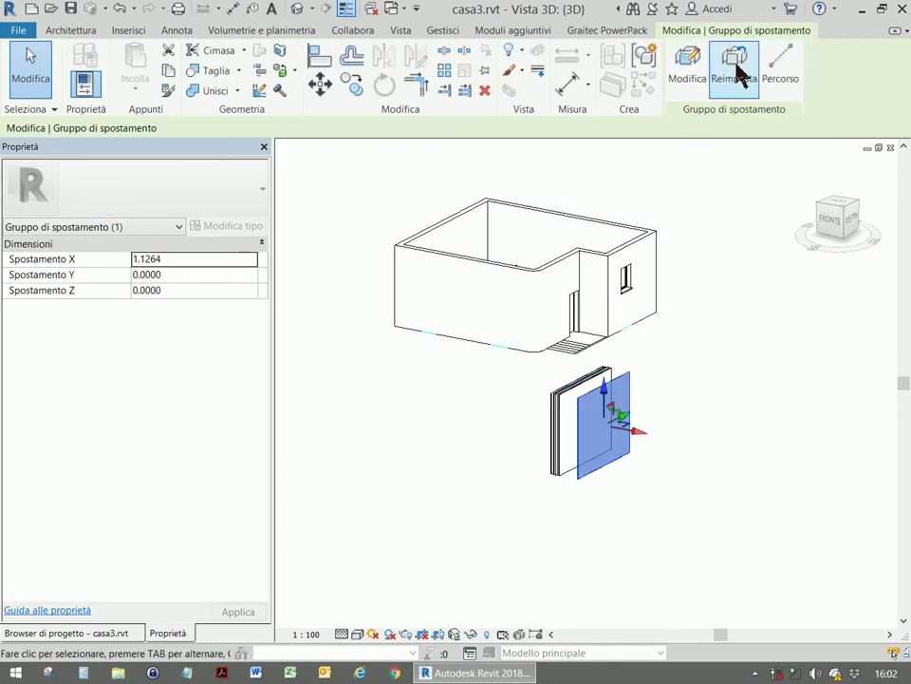
click(738, 67)
click(594, 401)
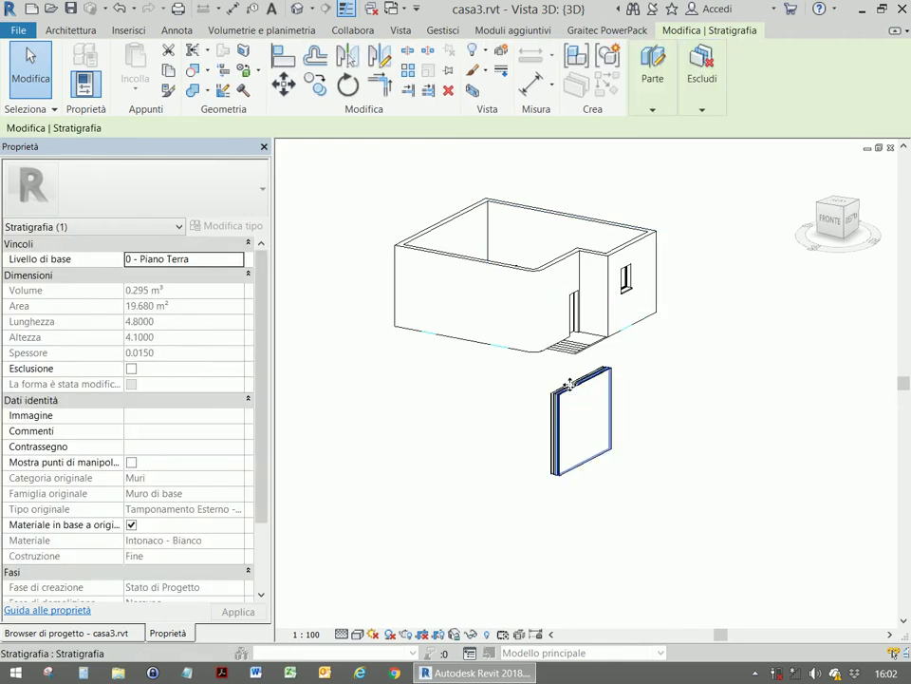
Step: Delete the separate wall's parts and then the wall itself, dismissing the warning
drag(661, 357, 537, 498)
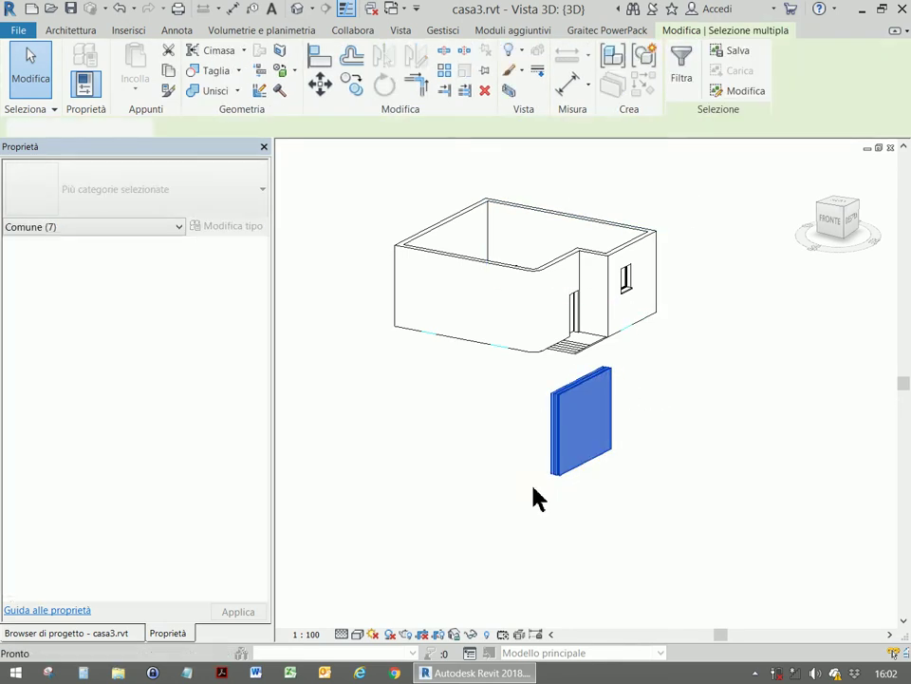
key(Delete)
click(898, 582)
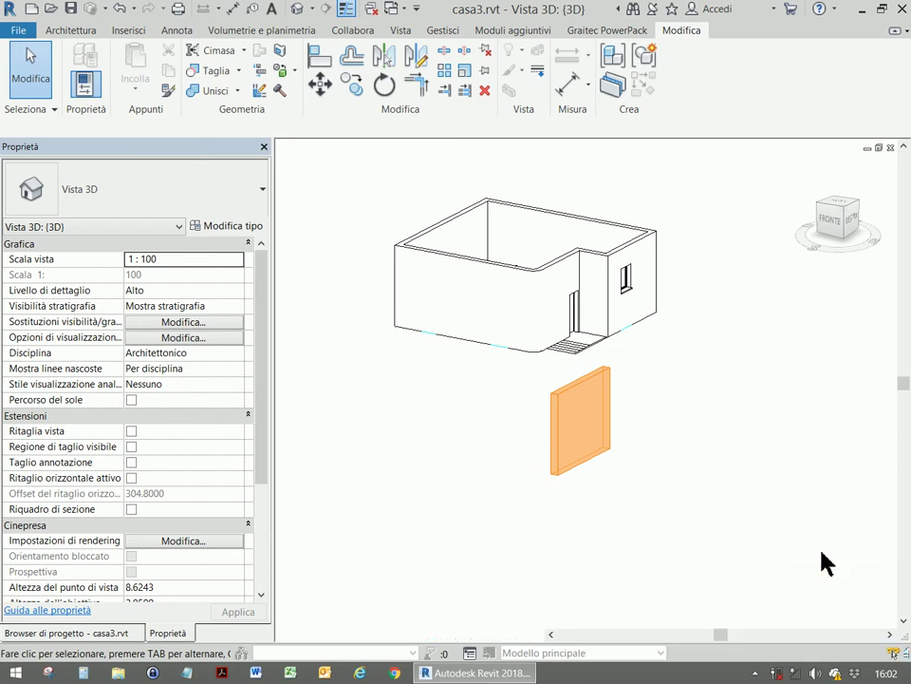
click(596, 467)
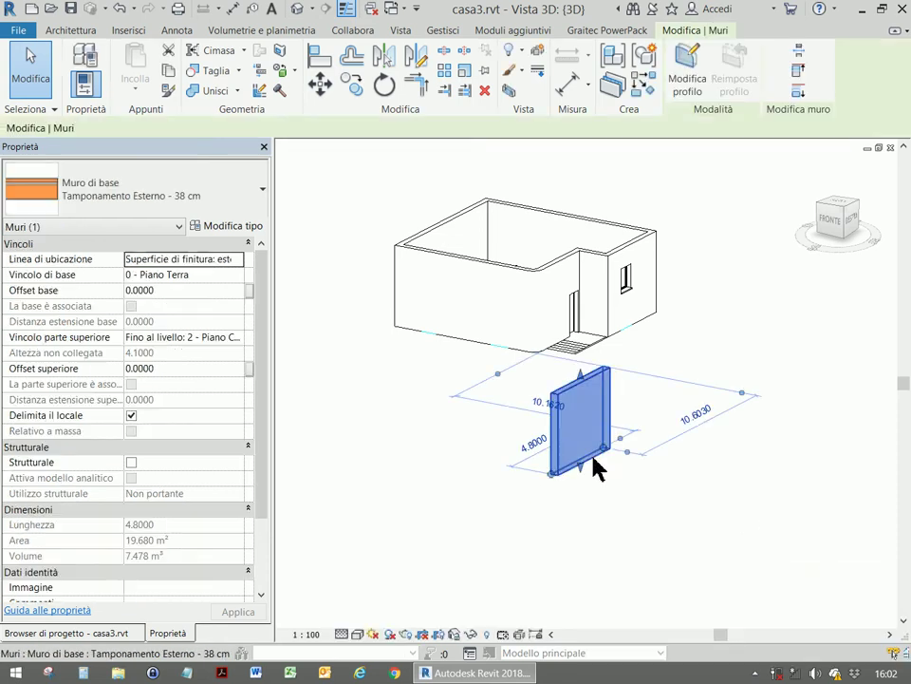
key(Delete)
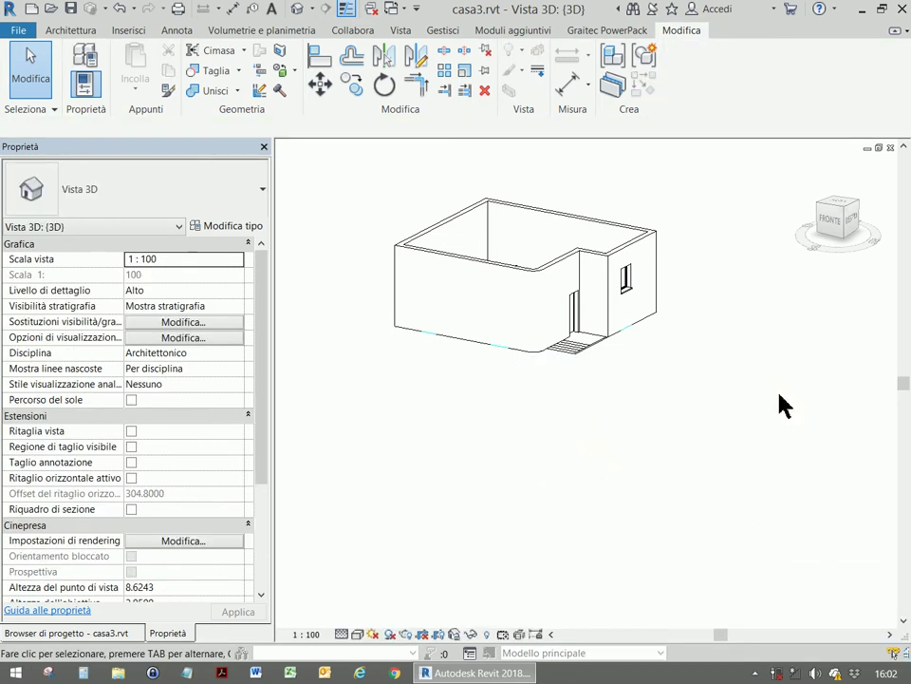
shift+middle_drag(779, 402, 701, 388)
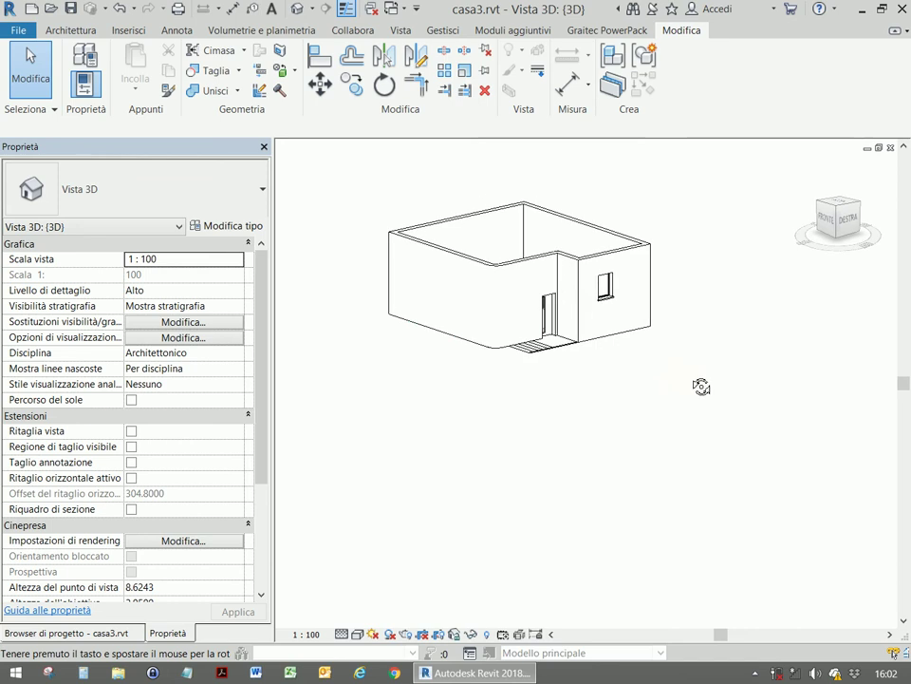
Step: Zoom to the house front and select the 80 x 210 single-leaf entrance door
scroll(618, 294, up, 3)
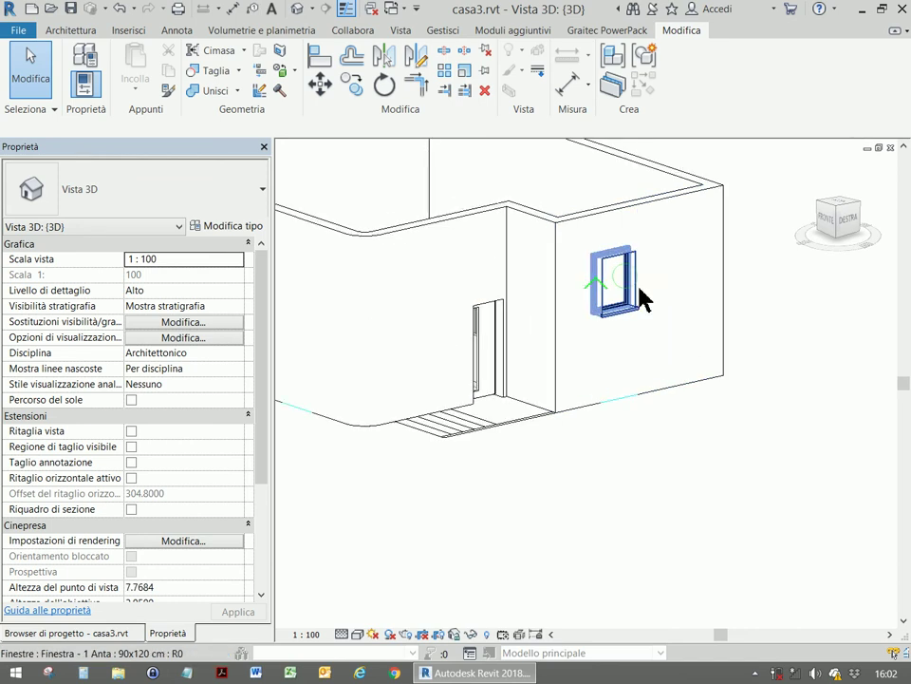
middle_drag(641, 296, 724, 363)
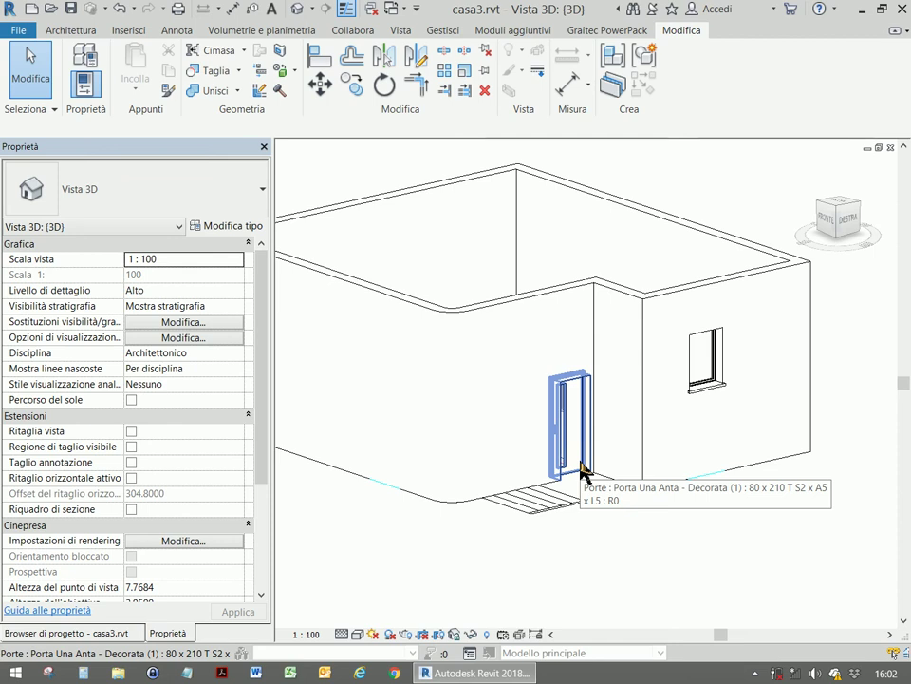
click(582, 469)
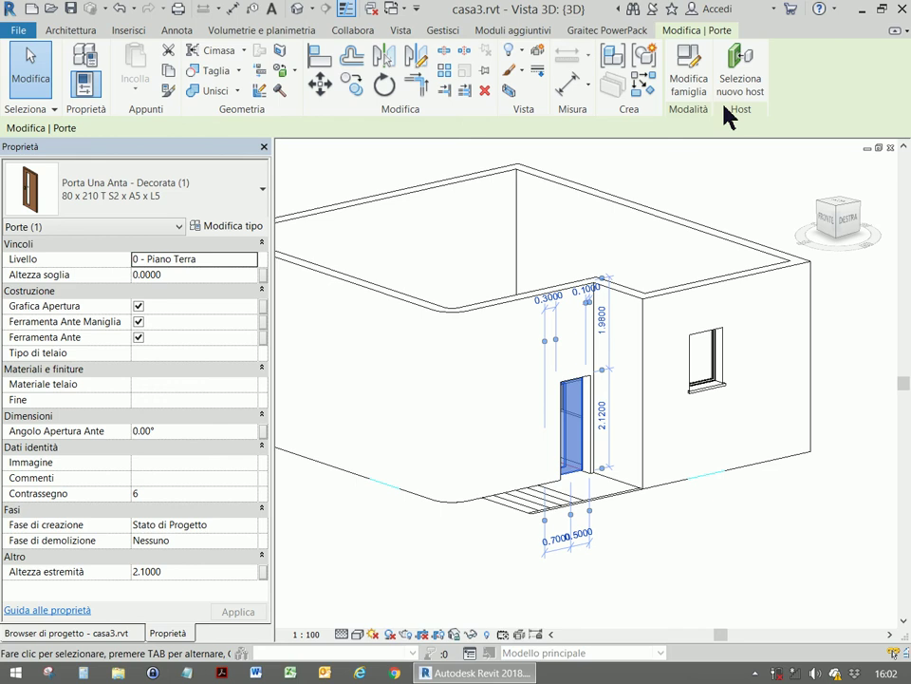
Step: Crop the view with a section box around the entrance door and use Ombreggiato style
click(510, 91)
click(739, 271)
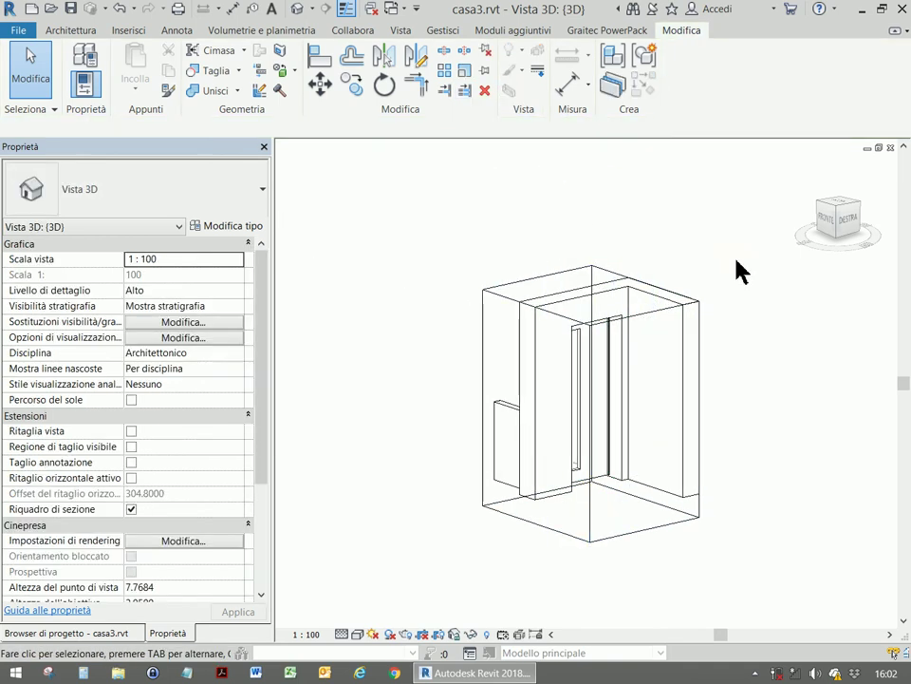
click(359, 634)
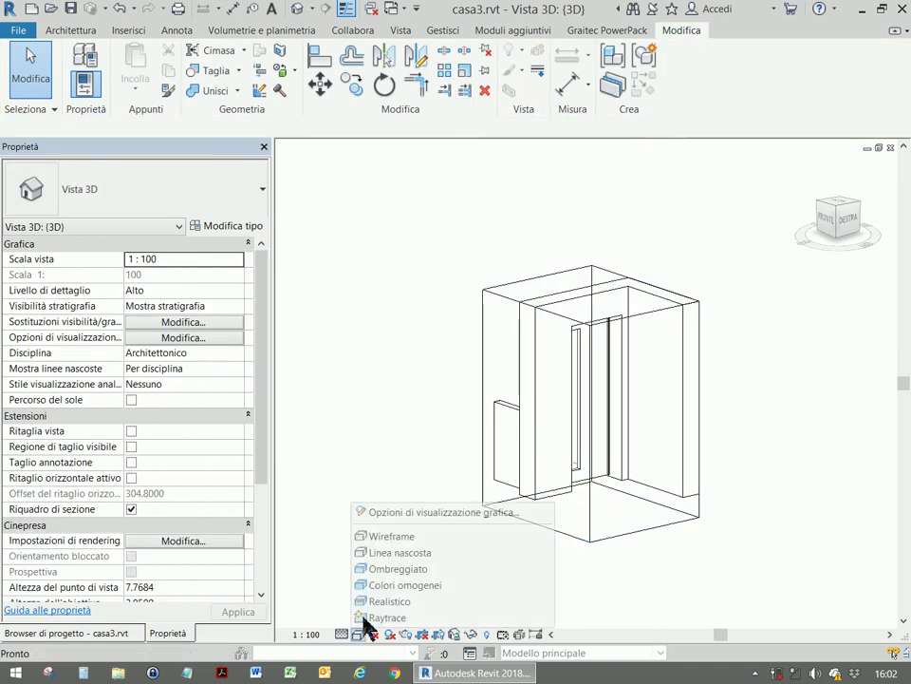
click(379, 569)
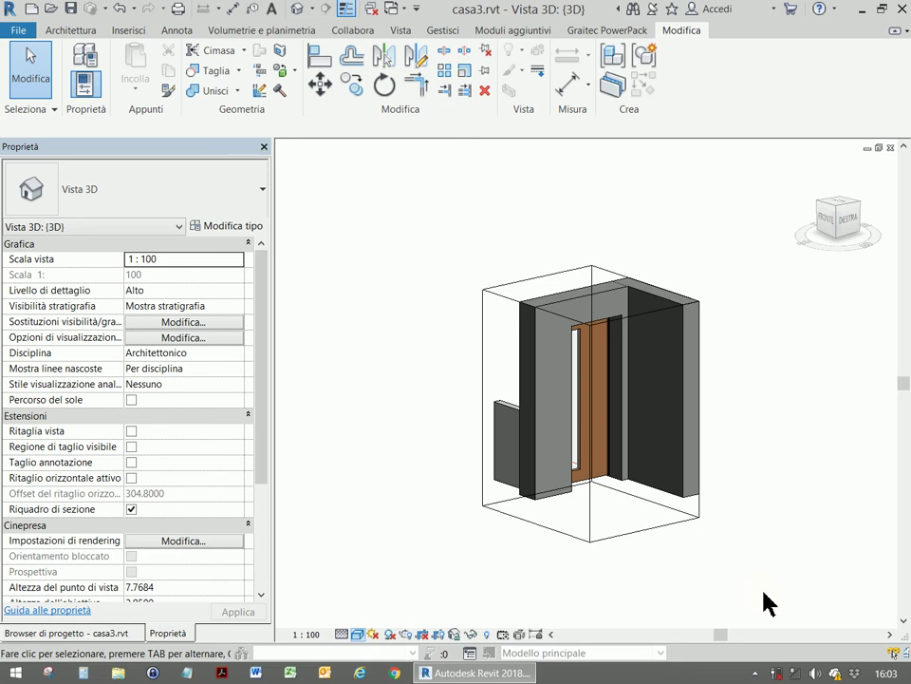
Step: Orbit to the front and widen the section box right, upward and left
mouse_move(808, 604)
shift+middle_down()
mouse_move(740, 587)
mouse_move(768, 587)
shift+middle_up()
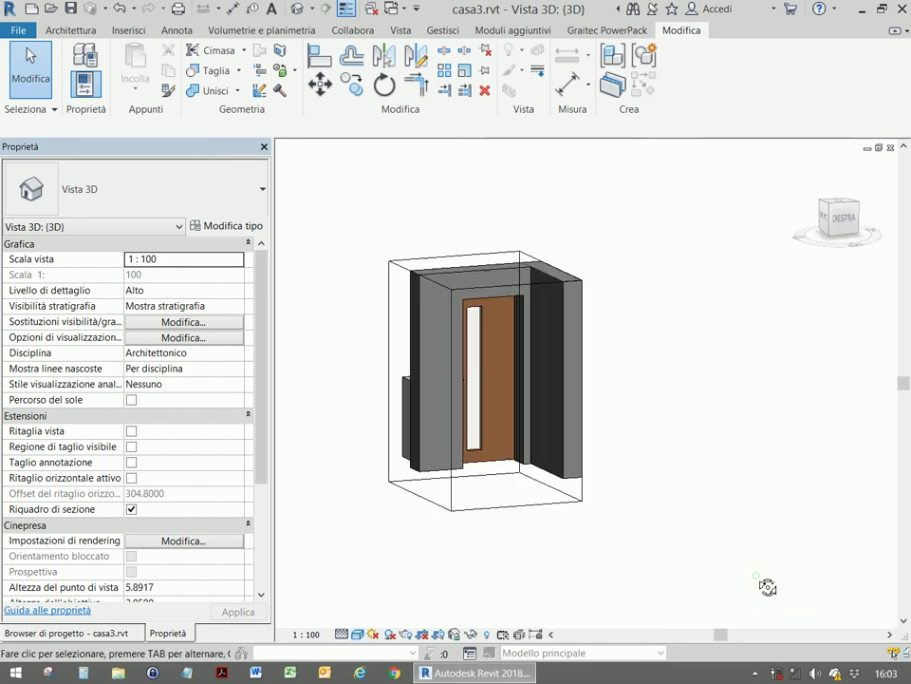
click(504, 510)
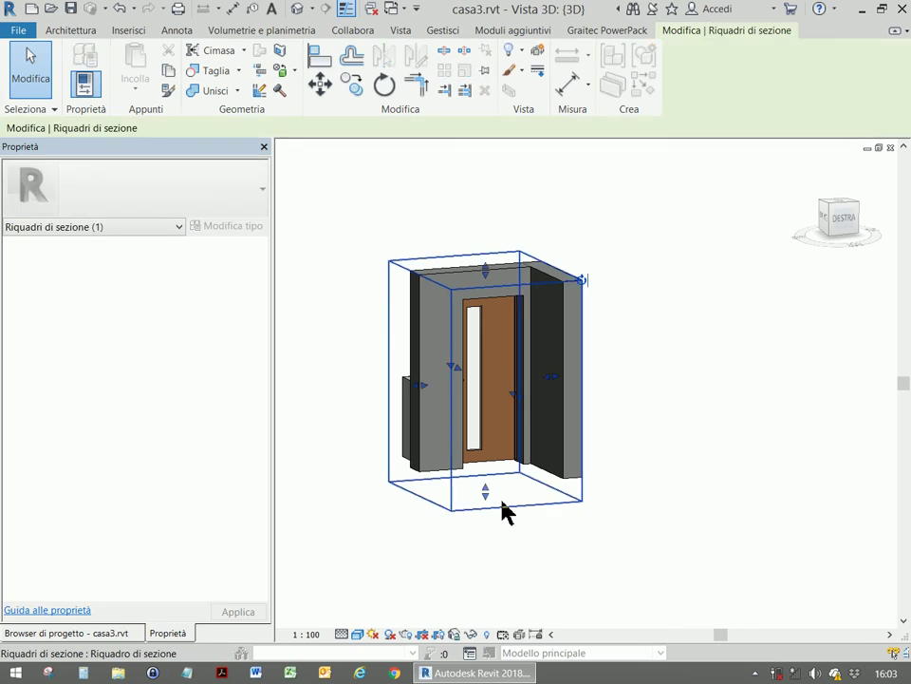
drag(557, 377, 605, 372)
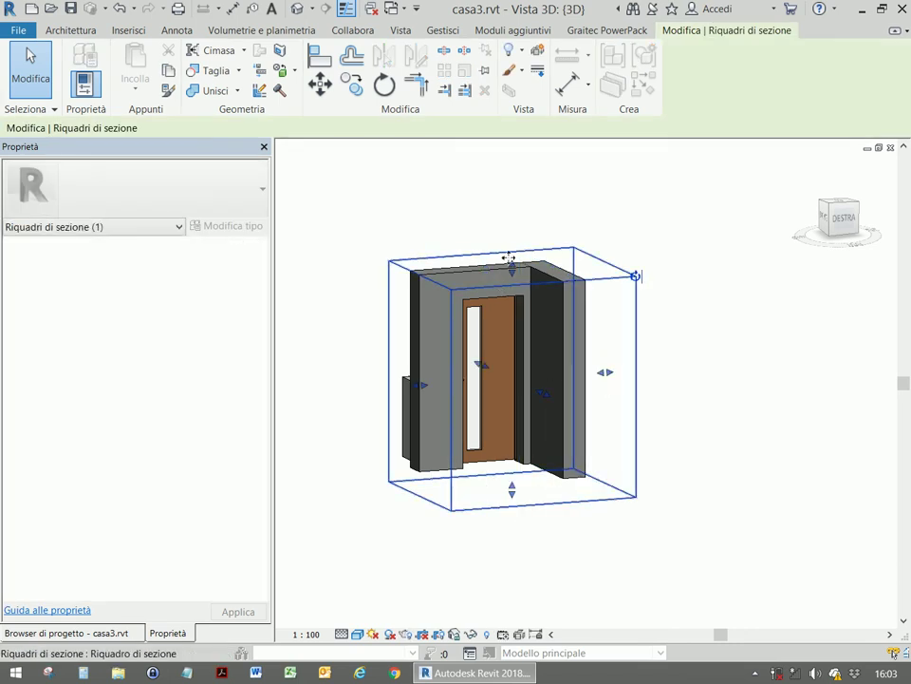
drag(507, 259, 509, 241)
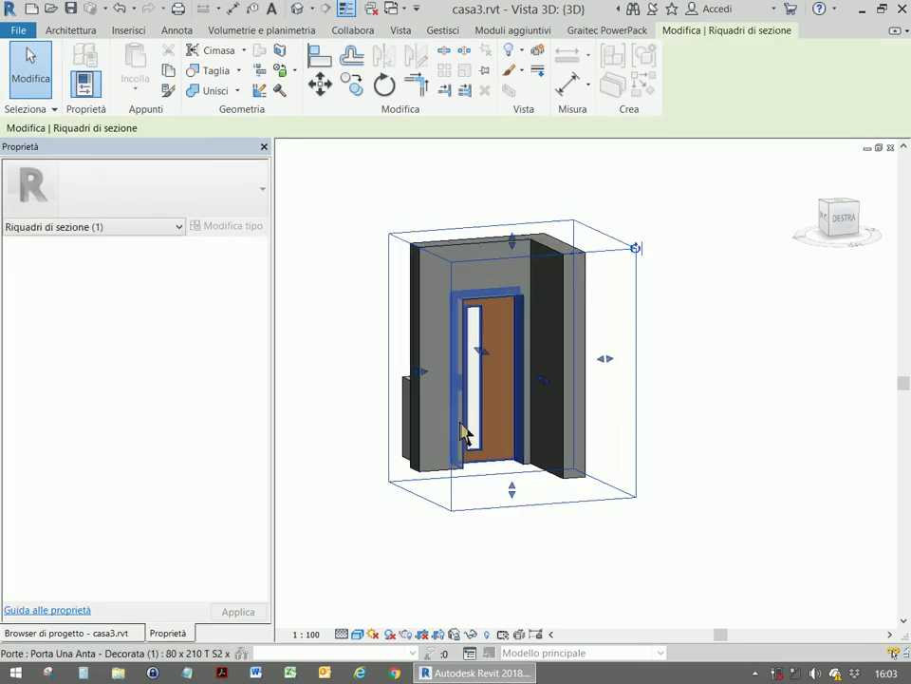
drag(421, 371, 343, 374)
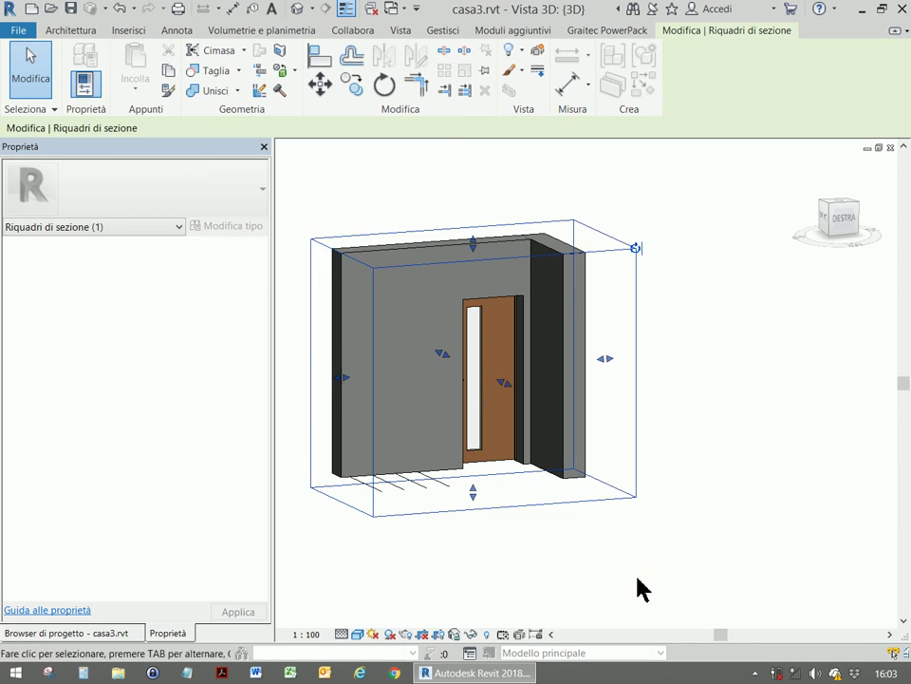
Step: Turn Riquadro di sezione off and back on, giving a section box around the whole house
click(358, 584)
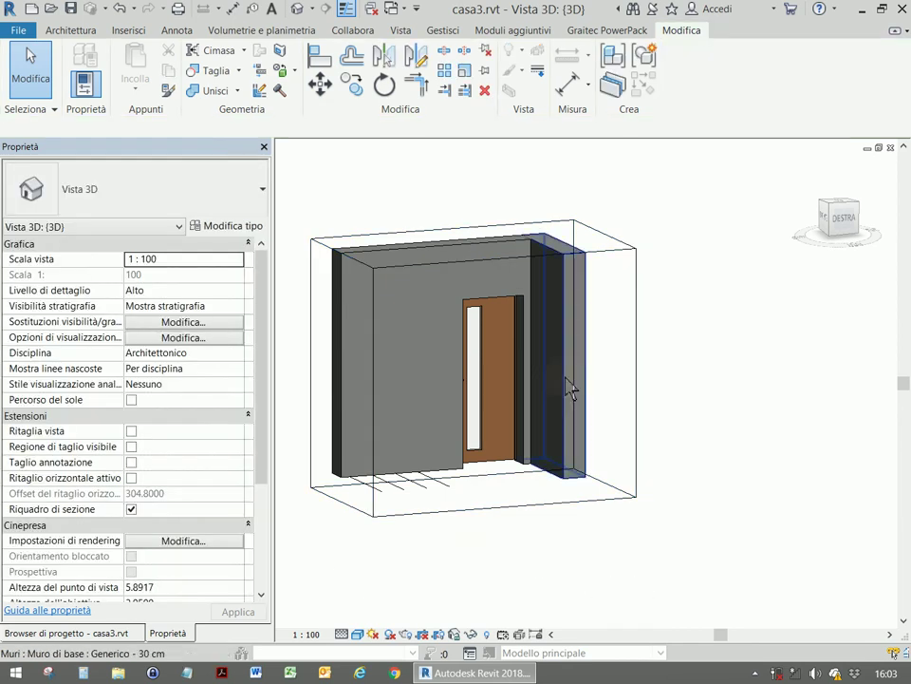
click(131, 509)
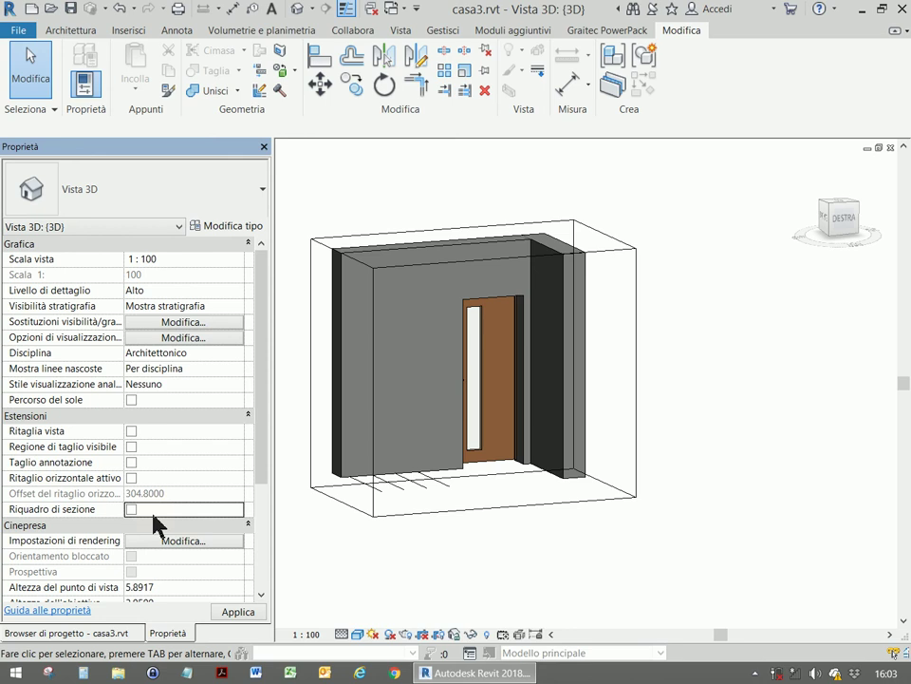
scroll(648, 518, down, 3)
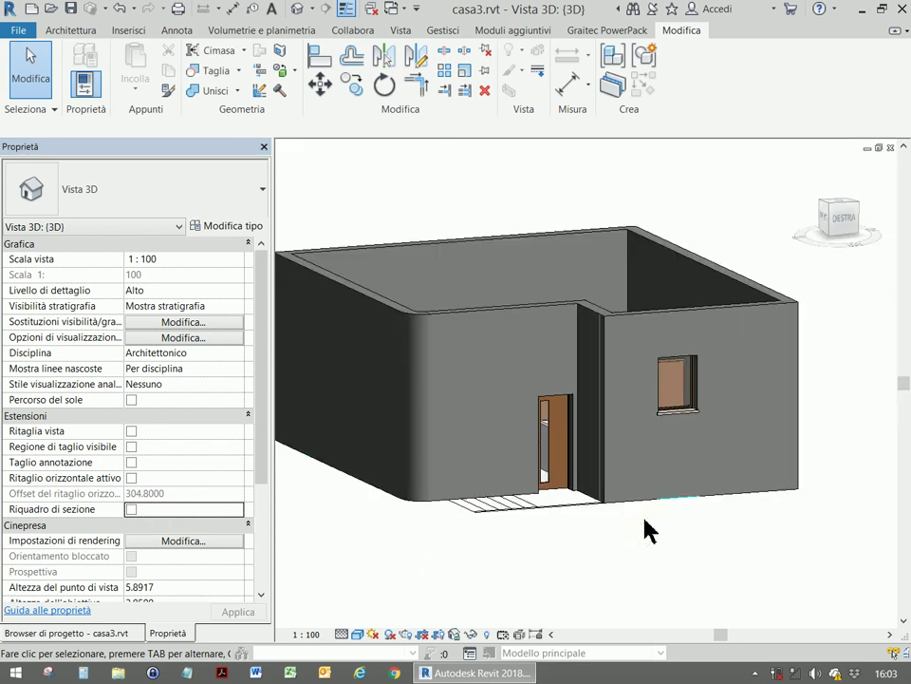
scroll(694, 533, down, 1)
scroll(694, 532, down, 2)
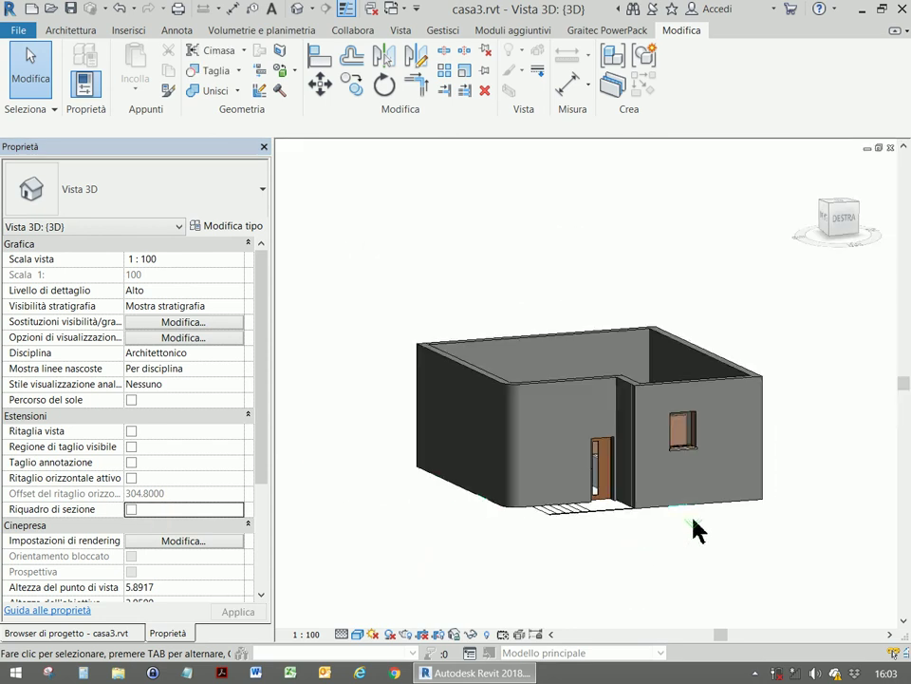
click(131, 510)
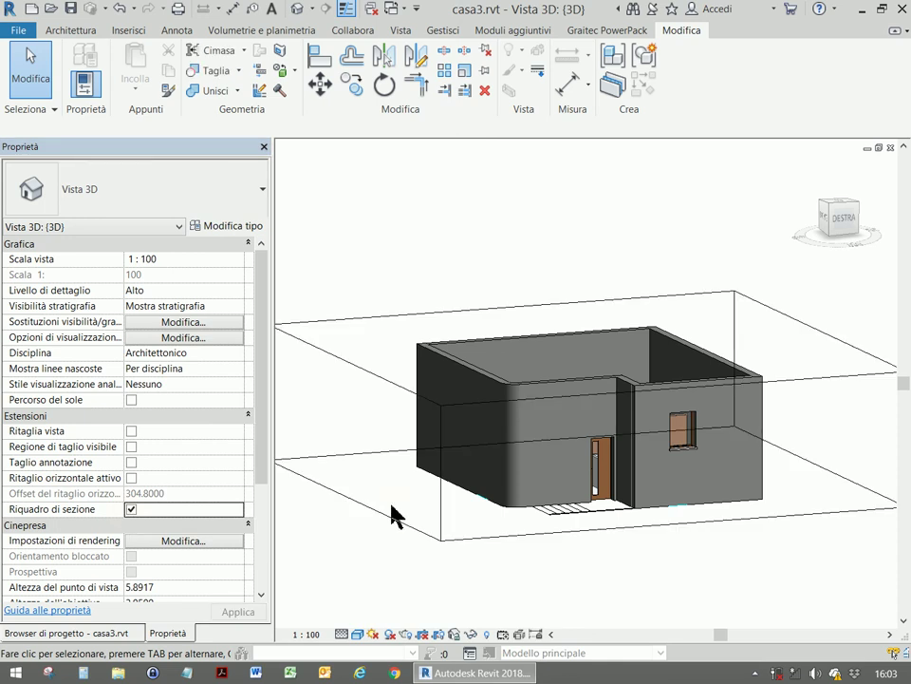
Step: Drag the section box grips inward to a thin slice around the door and adjoining walls
click(399, 522)
mouse_move(353, 432)
mouse_down()
mouse_move(572, 421)
mouse_move(564, 436)
mouse_up()
drag(821, 398, 610, 471)
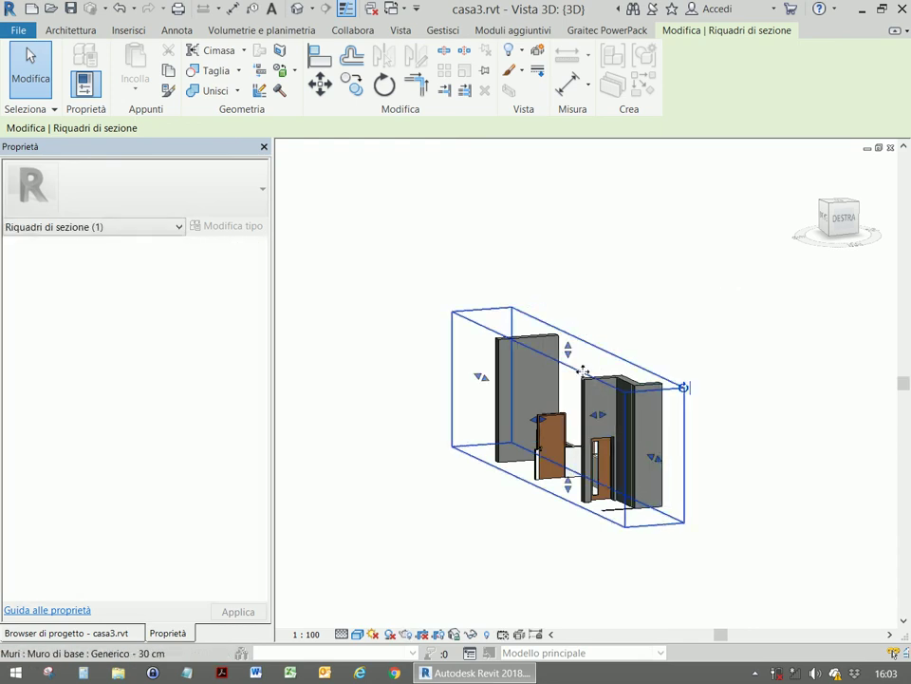
drag(567, 359, 575, 432)
mouse_move(482, 413)
mouse_down()
mouse_move(622, 472)
mouse_move(639, 488)
mouse_move(725, 482)
mouse_up()
click(724, 482)
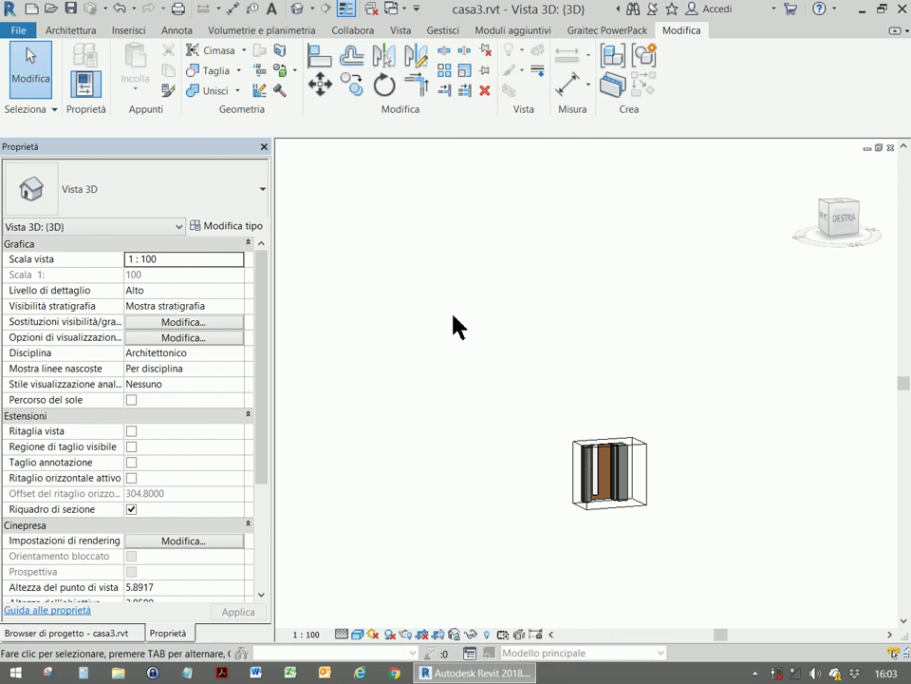
Step: Switch off the section box and orbit to look down into the rooms
click(131, 509)
click(438, 336)
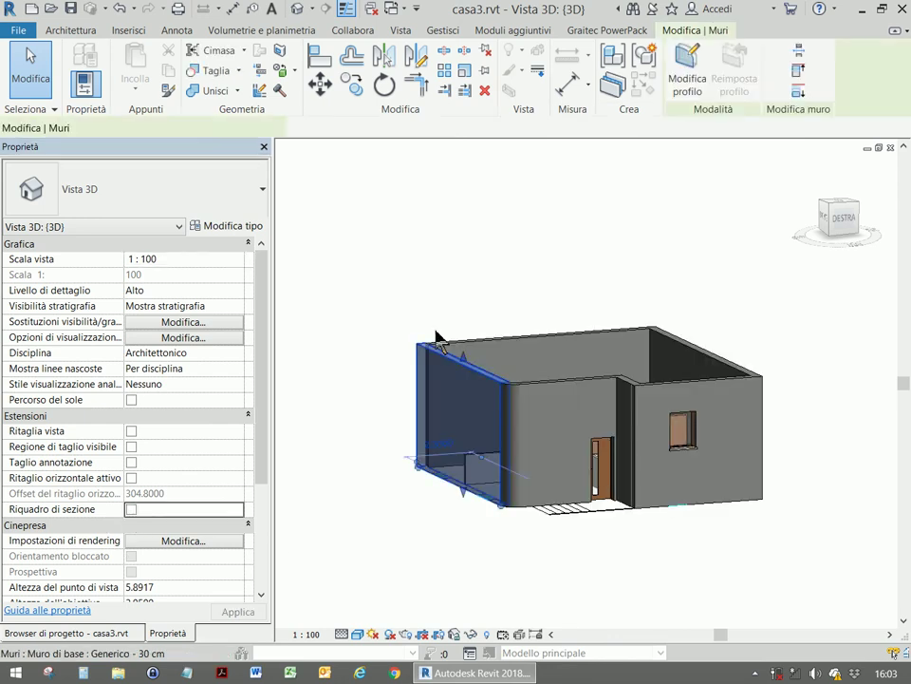
click(420, 255)
mouse_move(381, 283)
shift+middle_down()
mouse_move(490, 442)
mouse_move(519, 434)
shift+middle_up()
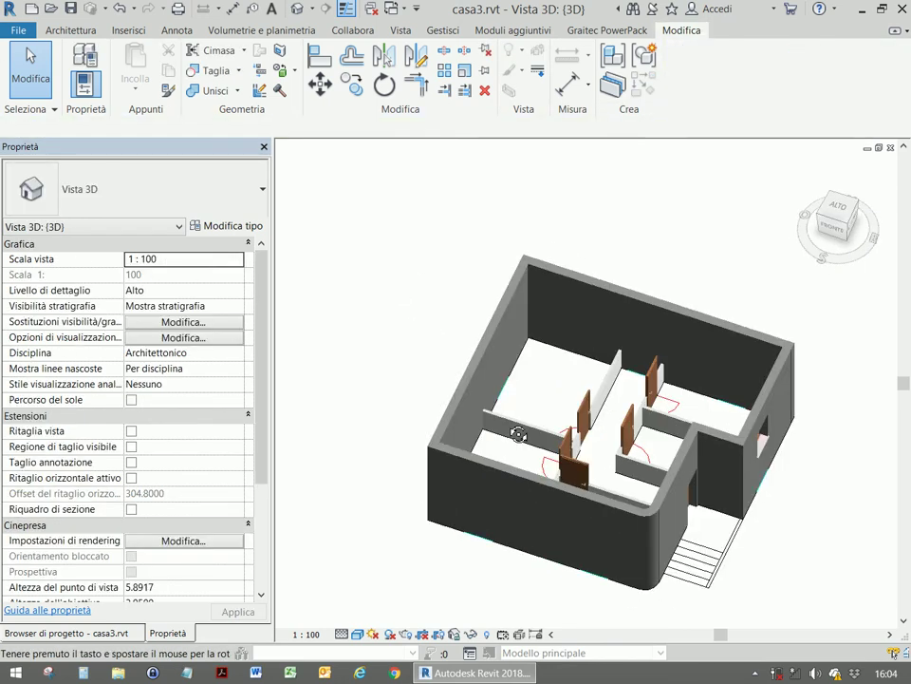
Step: Apply a section box around the 90x210 interior door and orbit to a frontal angle
click(628, 423)
click(511, 90)
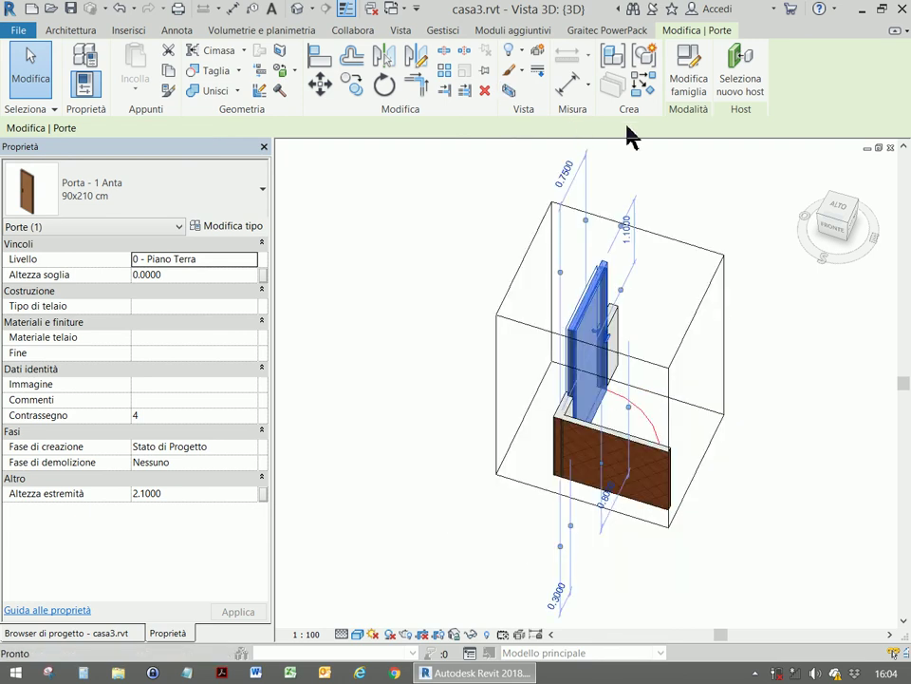
click(716, 194)
shift+middle_drag(800, 578, 751, 518)
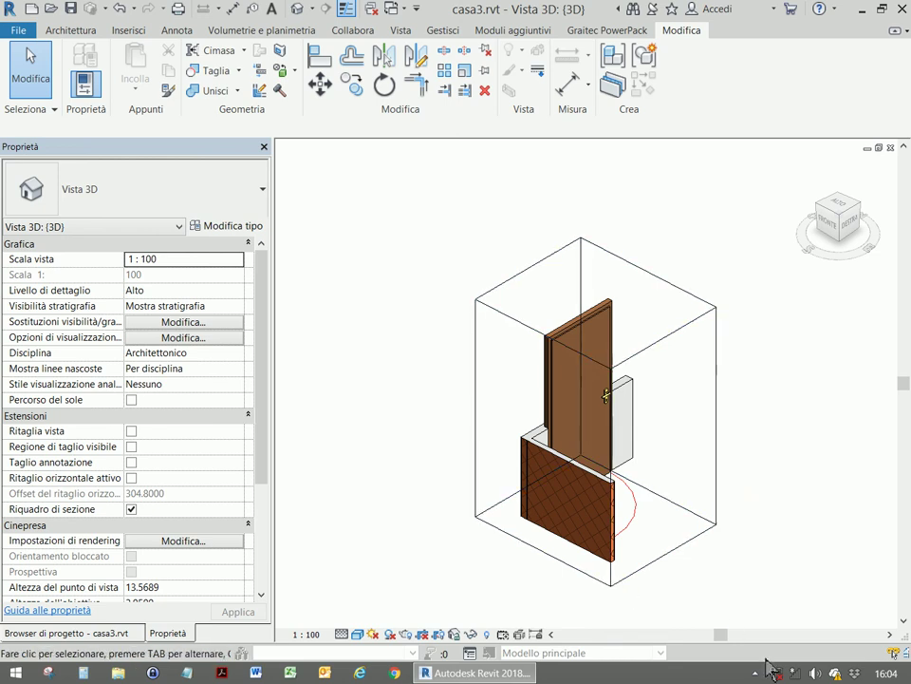
click(757, 673)
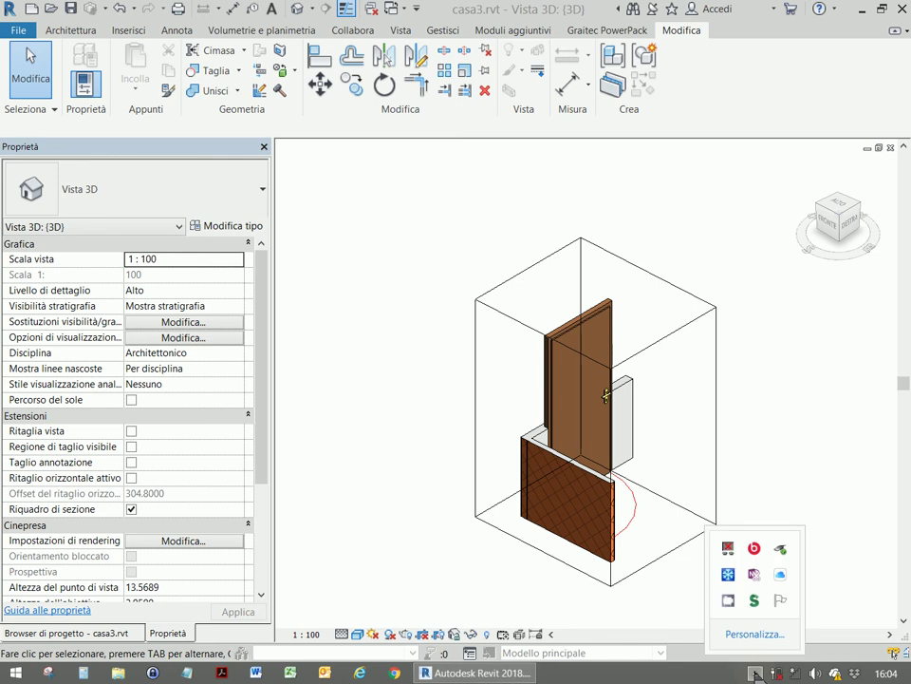
right_click(728, 600)
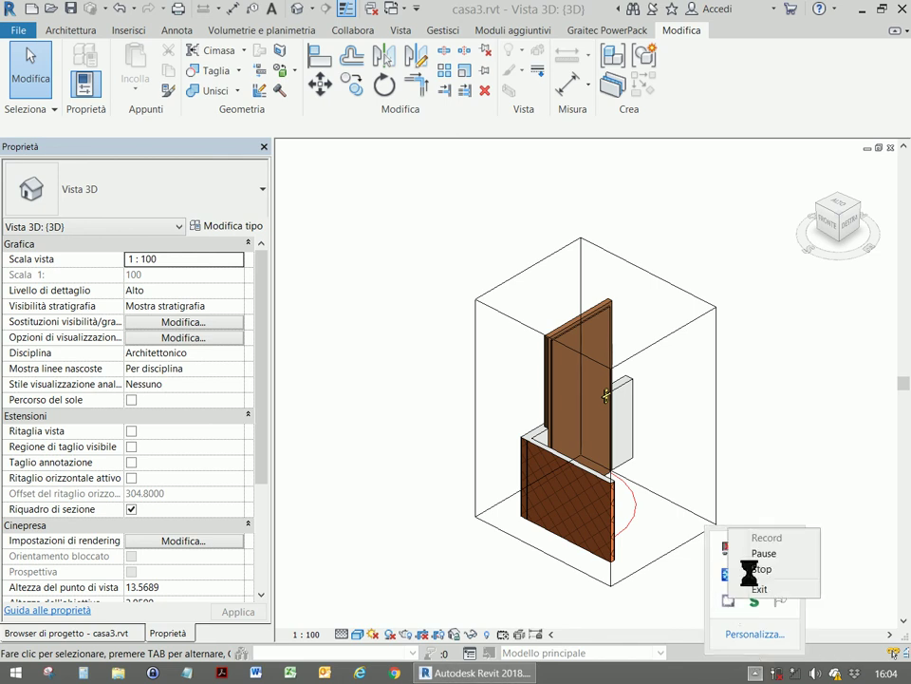
click(750, 569)
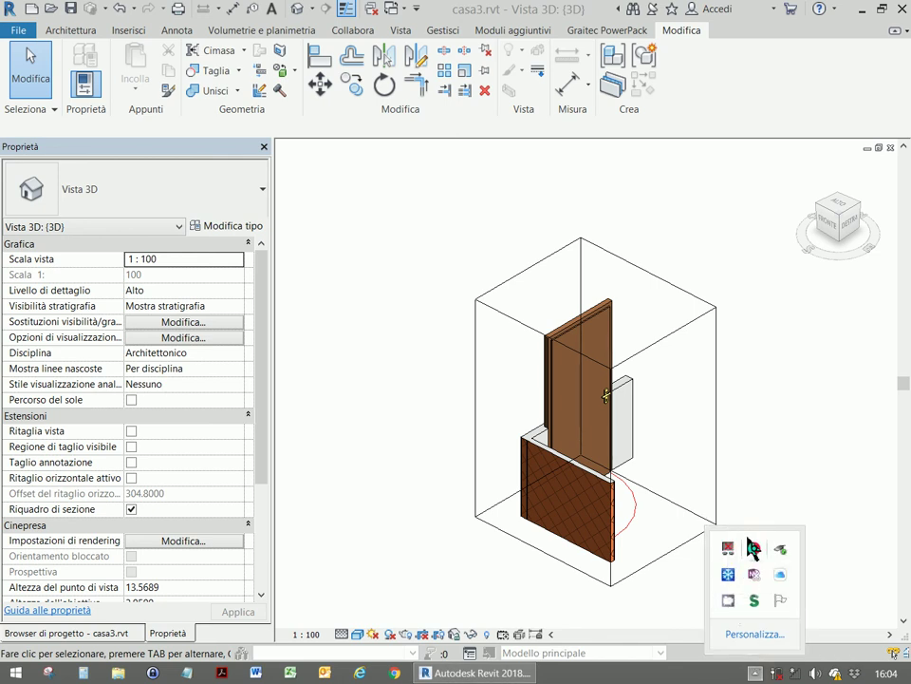
right_click(756, 675)
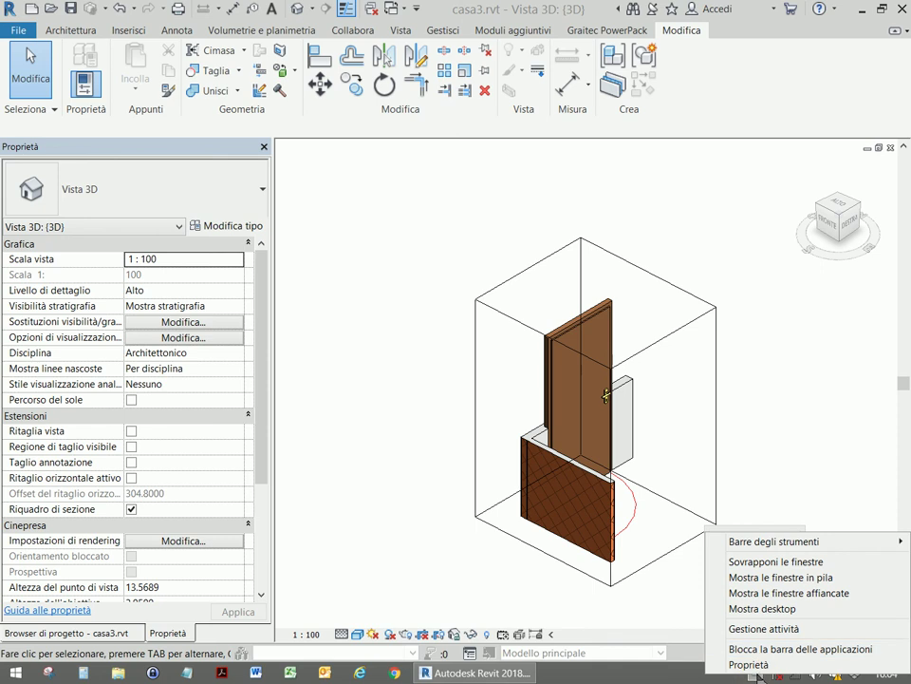
click(756, 675)
click(755, 675)
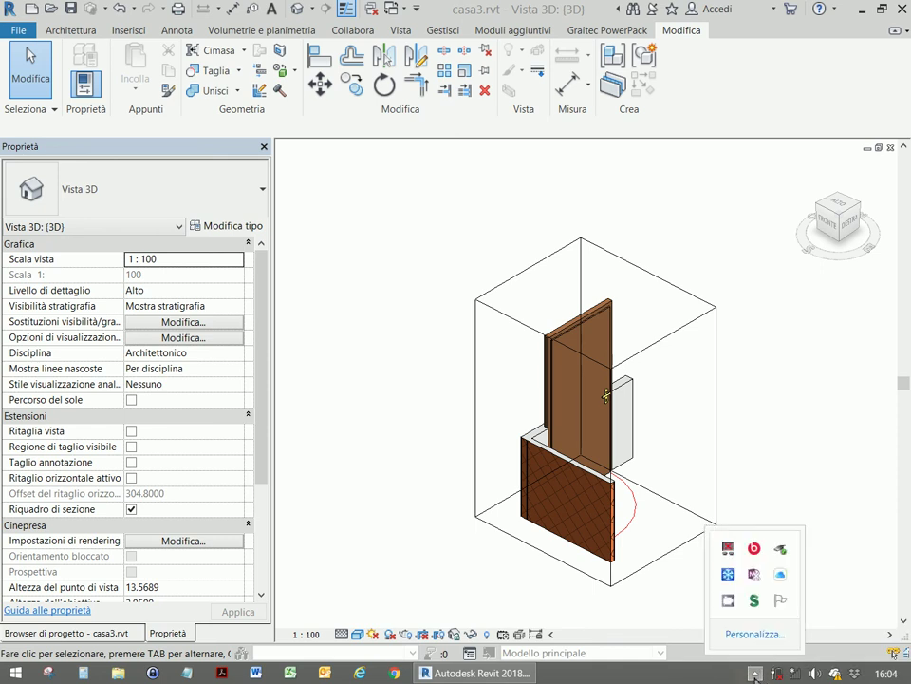
right_click(727, 601)
click(748, 574)
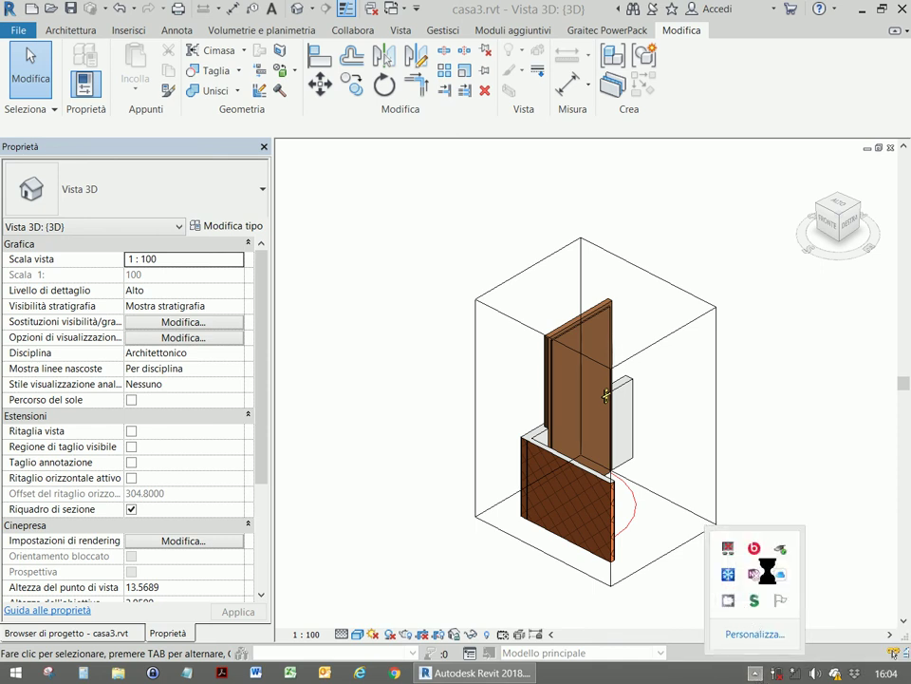
right_click(729, 601)
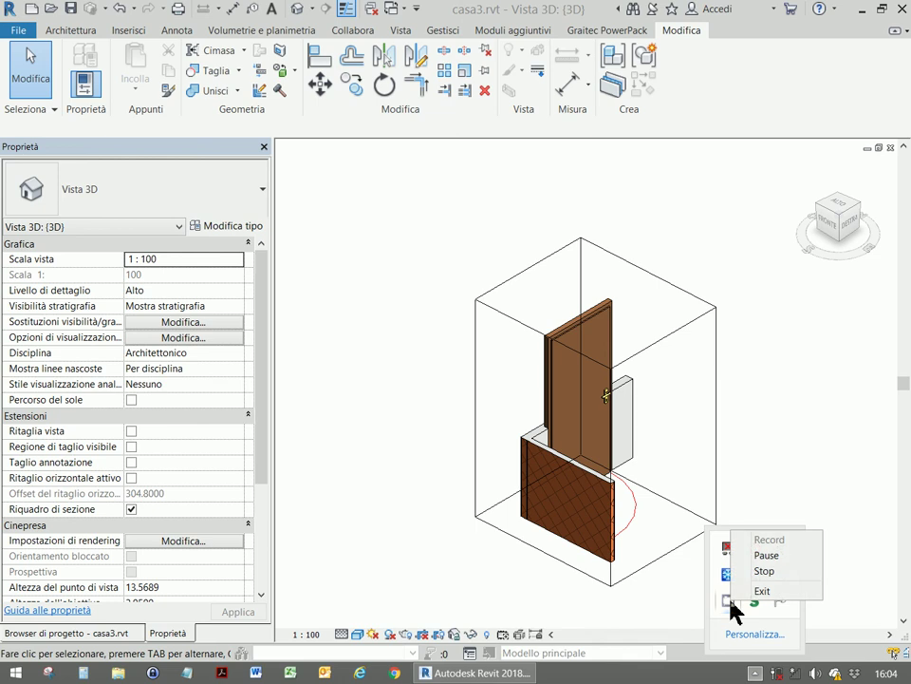